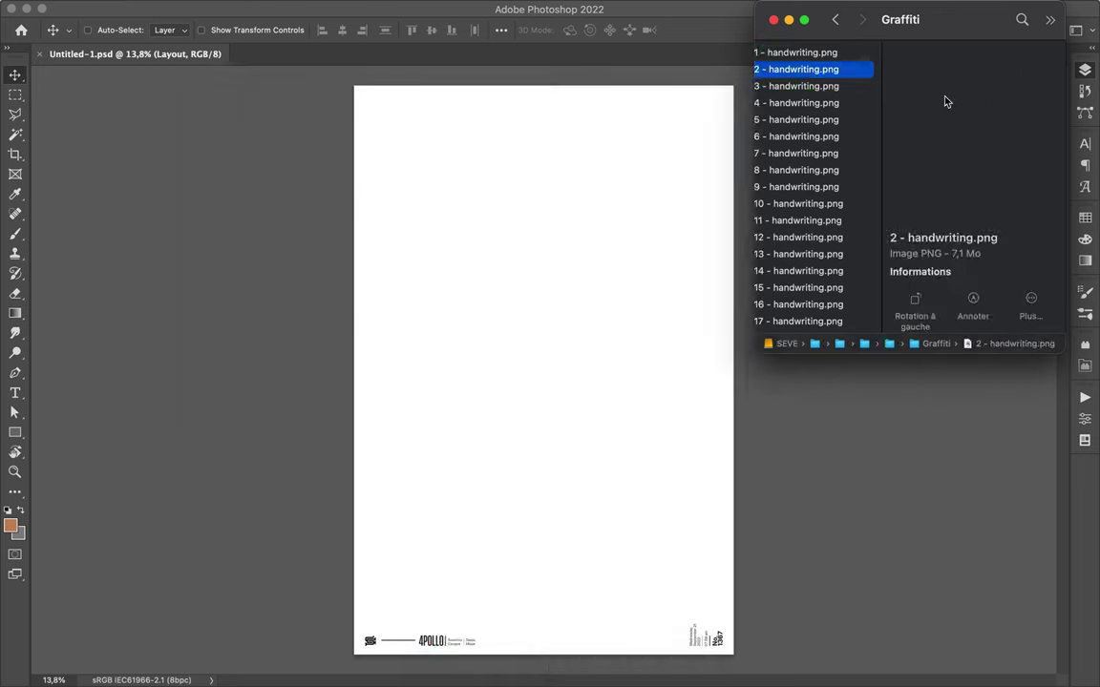
Place 11 - handwriting.png on the poster, scale it to about 60%, and shift it right and down
drag(836, 225, 550, 277)
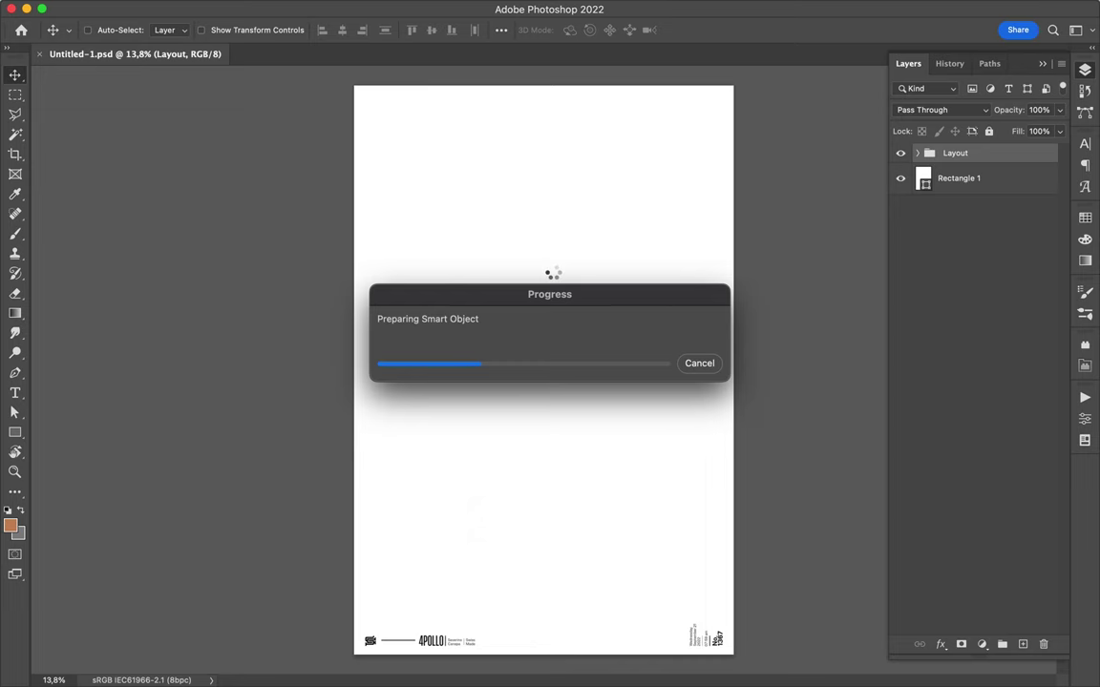
click(764, 9)
click(792, 9)
click(705, 163)
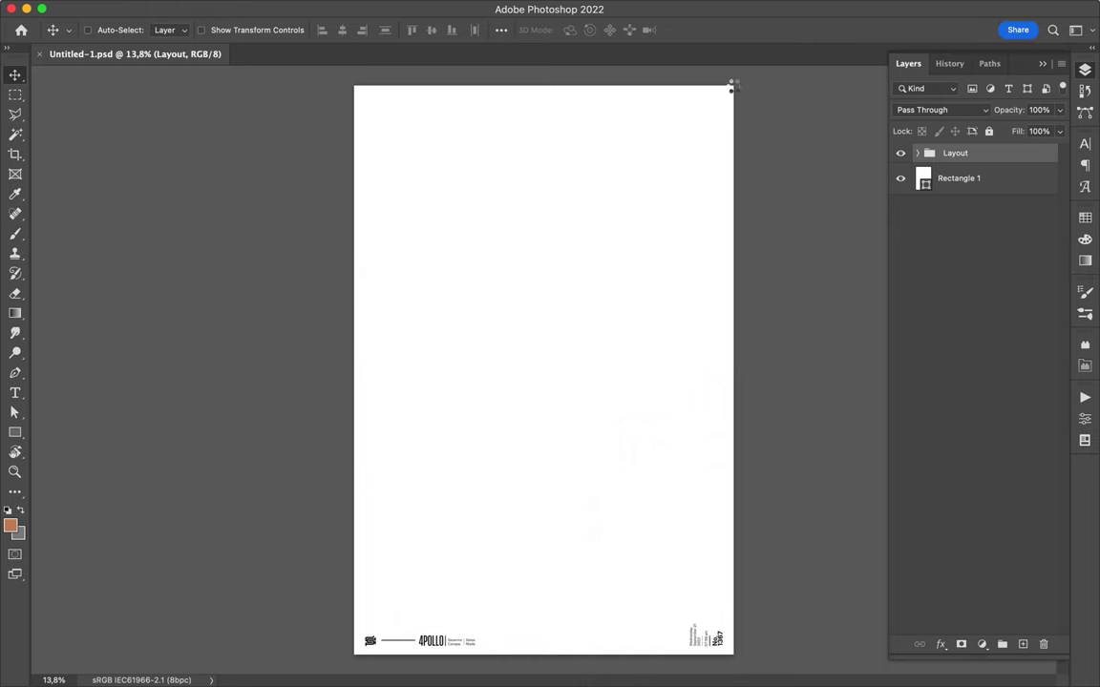
drag(692, 649, 637, 551)
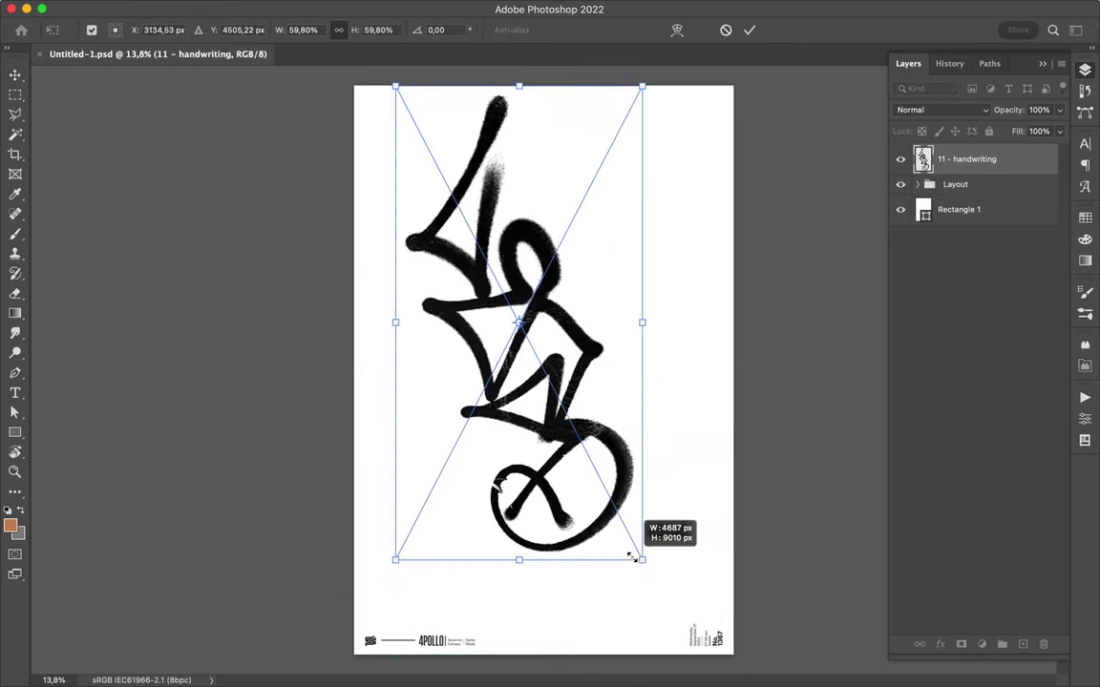
key(Return)
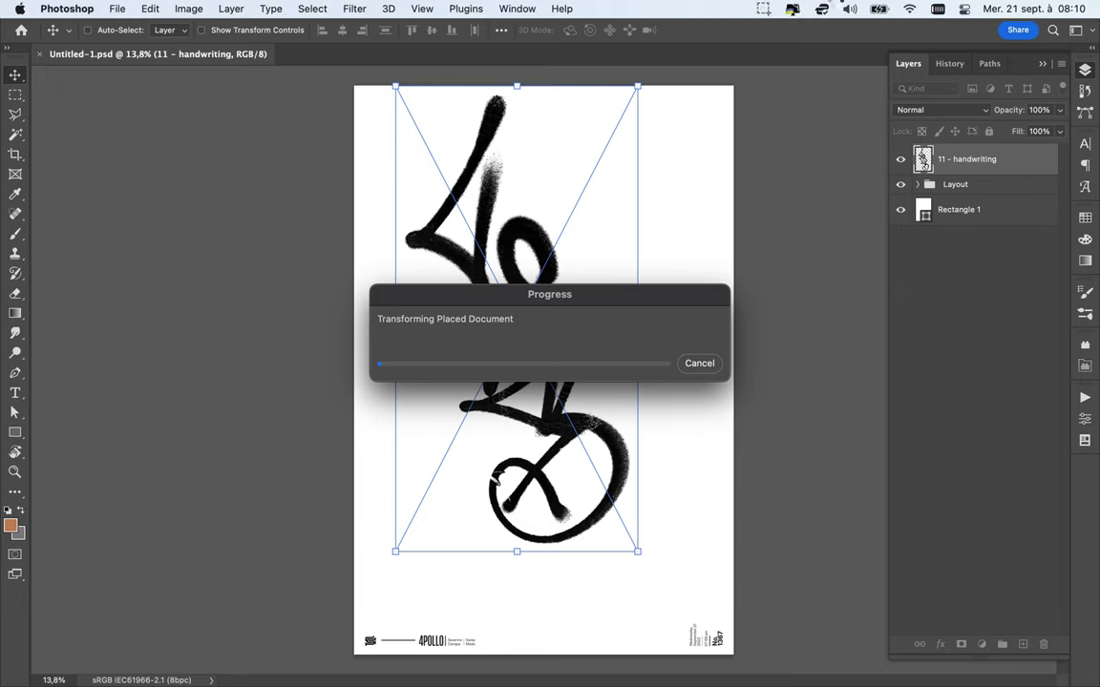
click(792, 9)
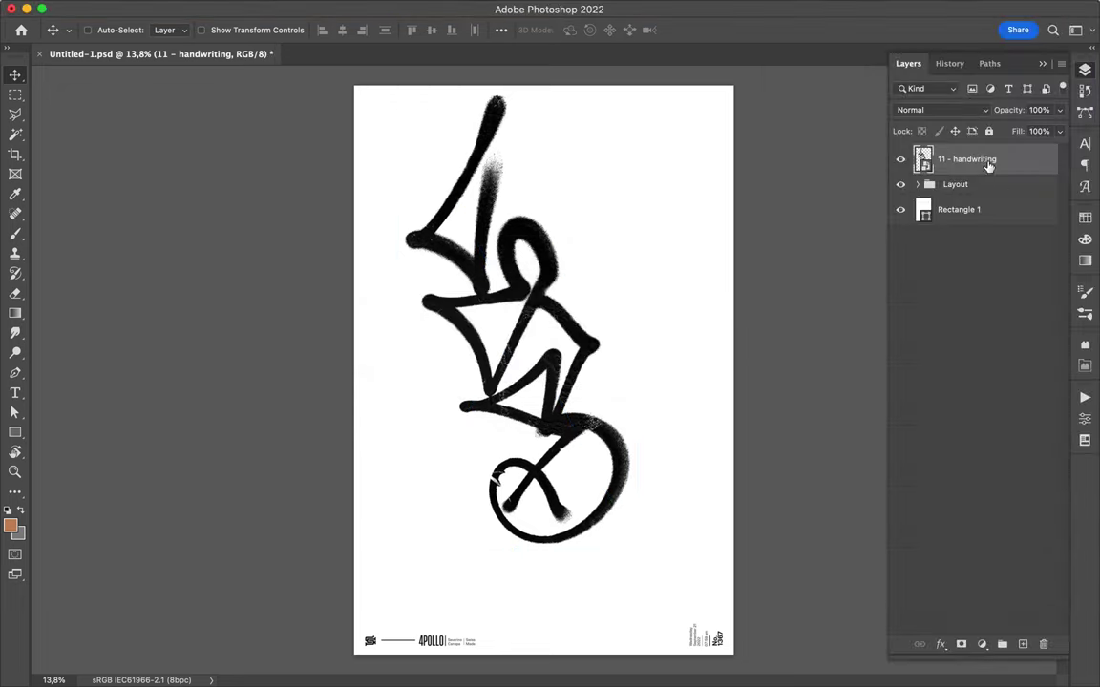
drag(536, 442, 564, 468)
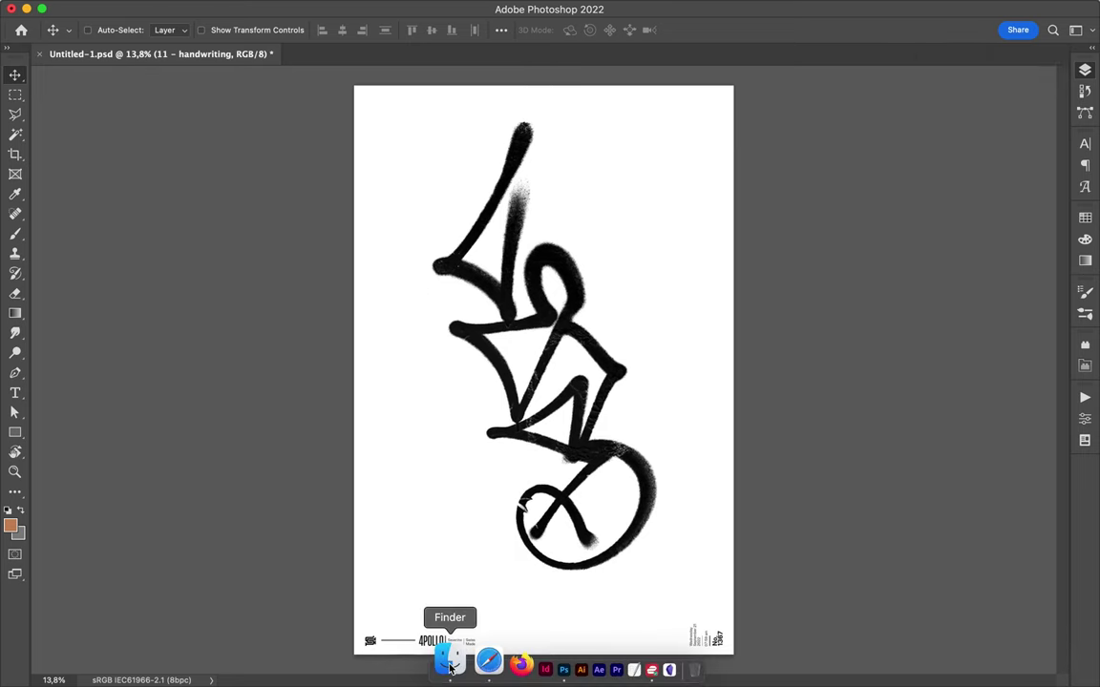
Place the grey 12 - handwriting.png tag onto the poster from the Graffiti folder
click(449, 658)
click(828, 239)
drag(810, 241, 658, 245)
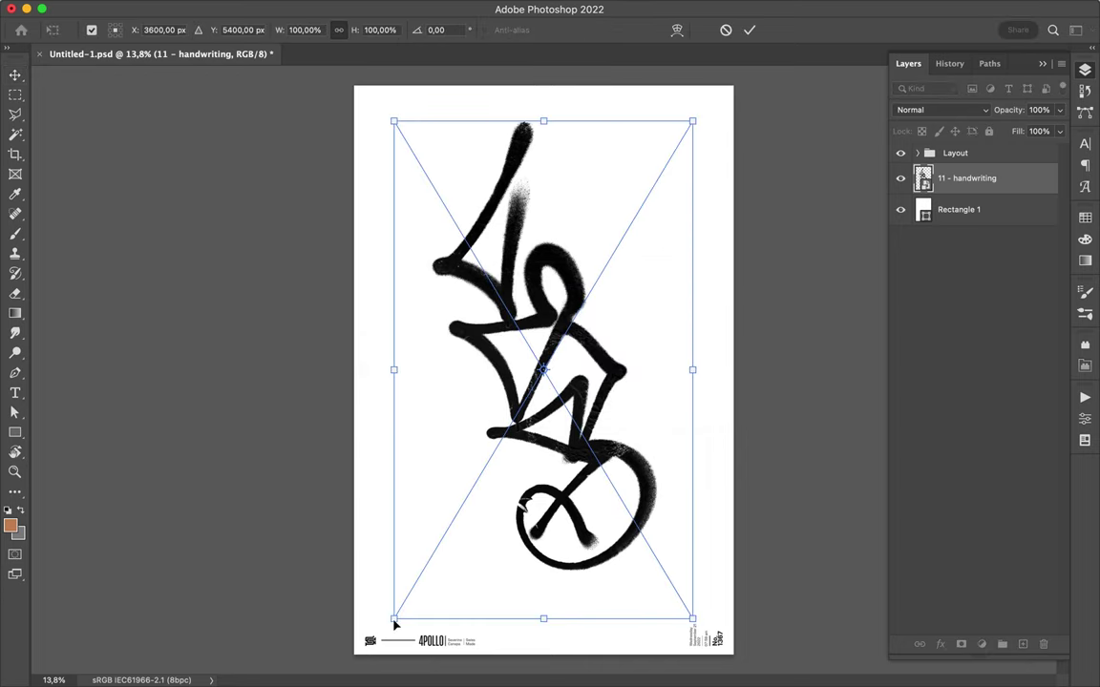
key(Return)
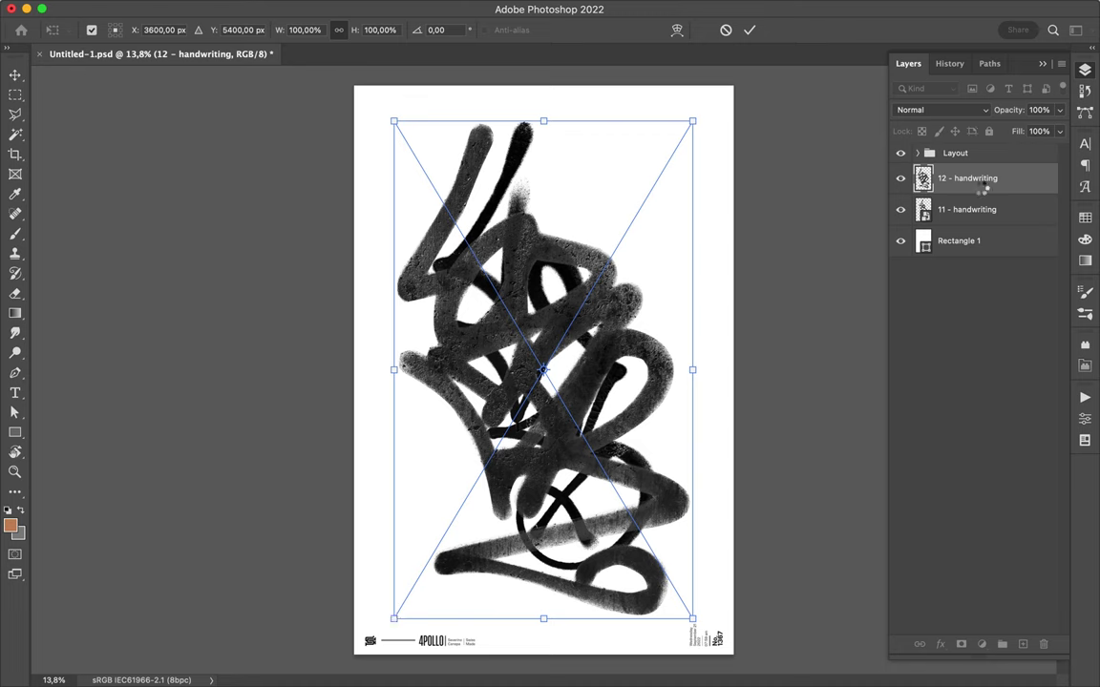
key(Return)
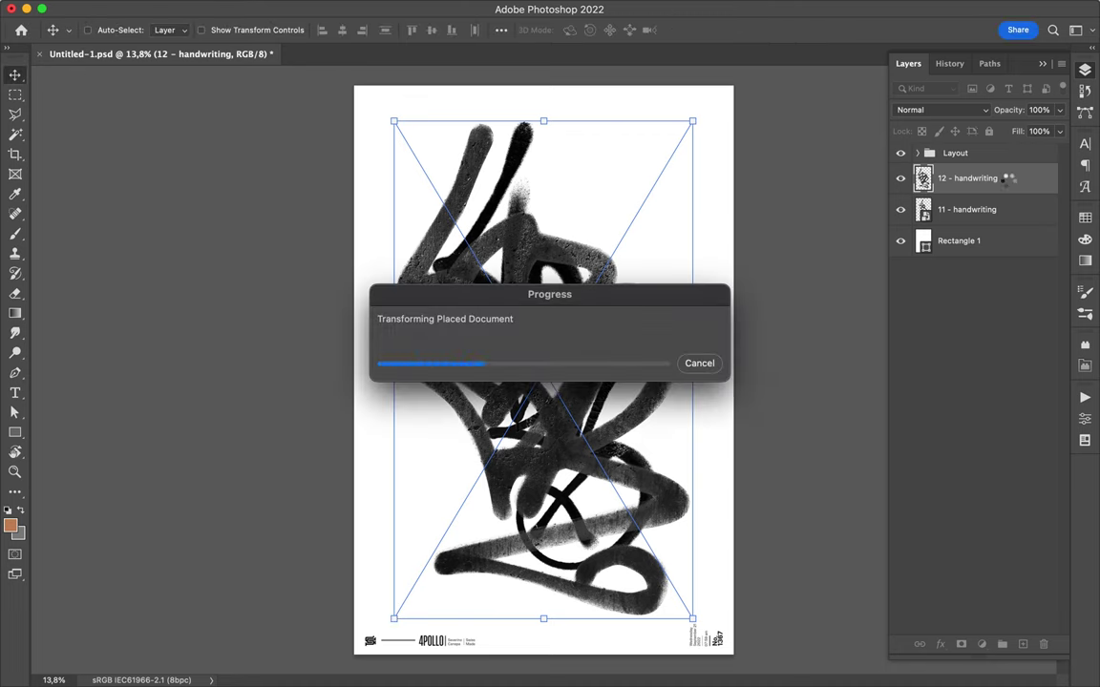
Move 12 - handwriting below 11 - handwriting in the layer stack
drag(1010, 184, 1005, 234)
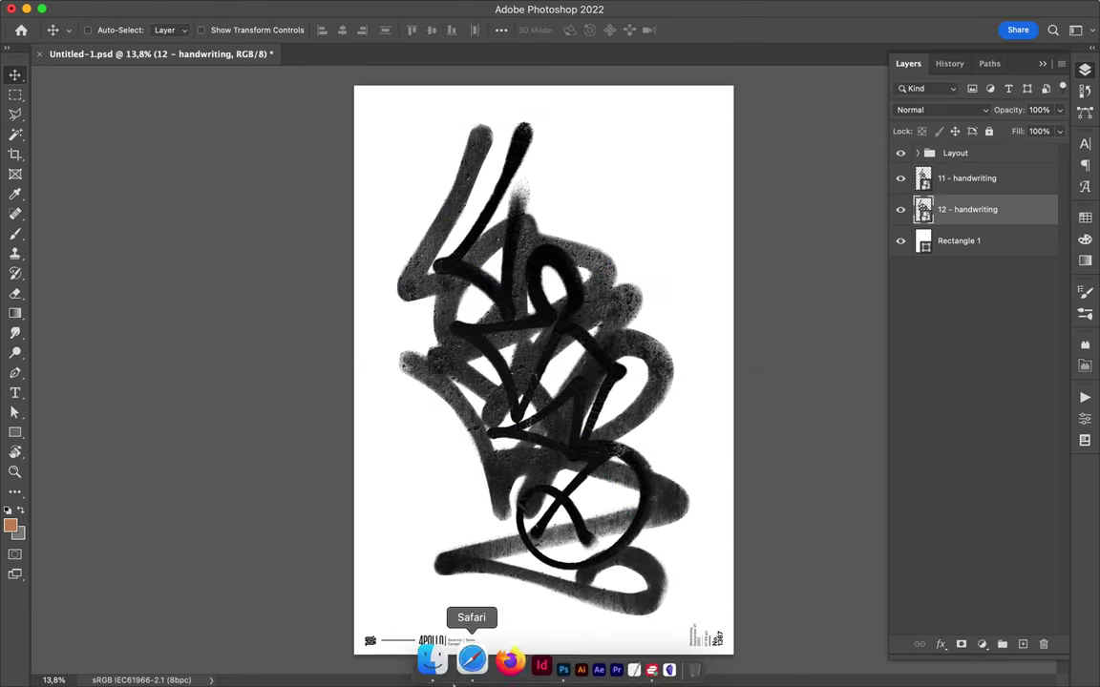
right_click(450, 669)
click(466, 288)
click(818, 256)
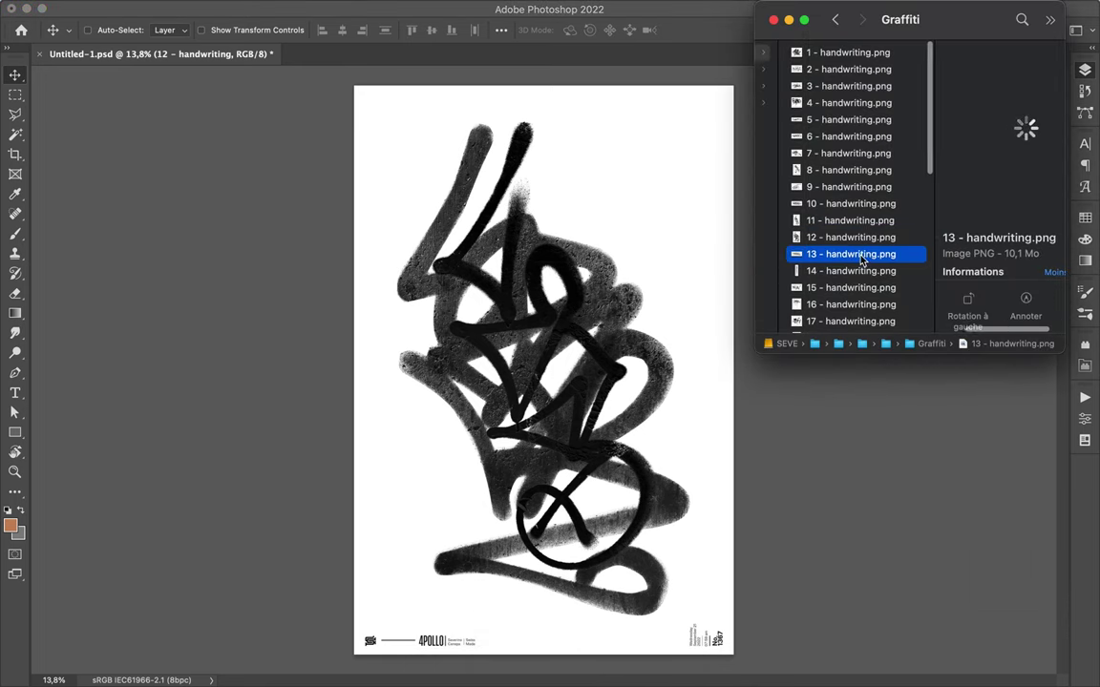
Place 15 - handwriting.png scaled to 33.3% in the poster's upper right
click(827, 289)
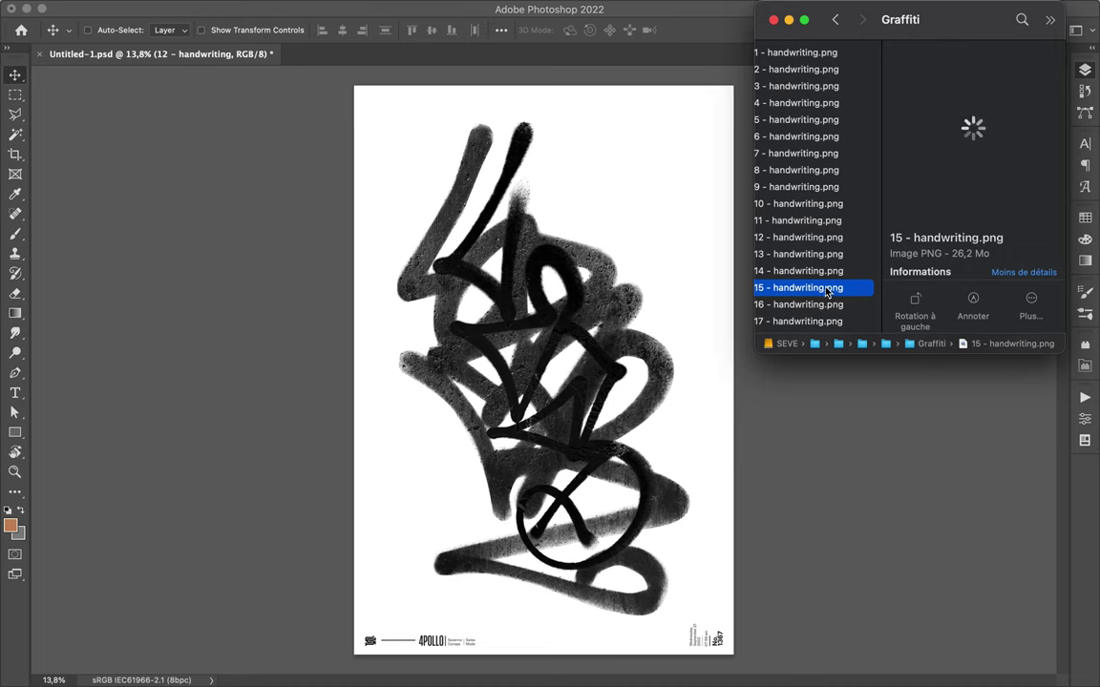
drag(621, 204, 621, 201)
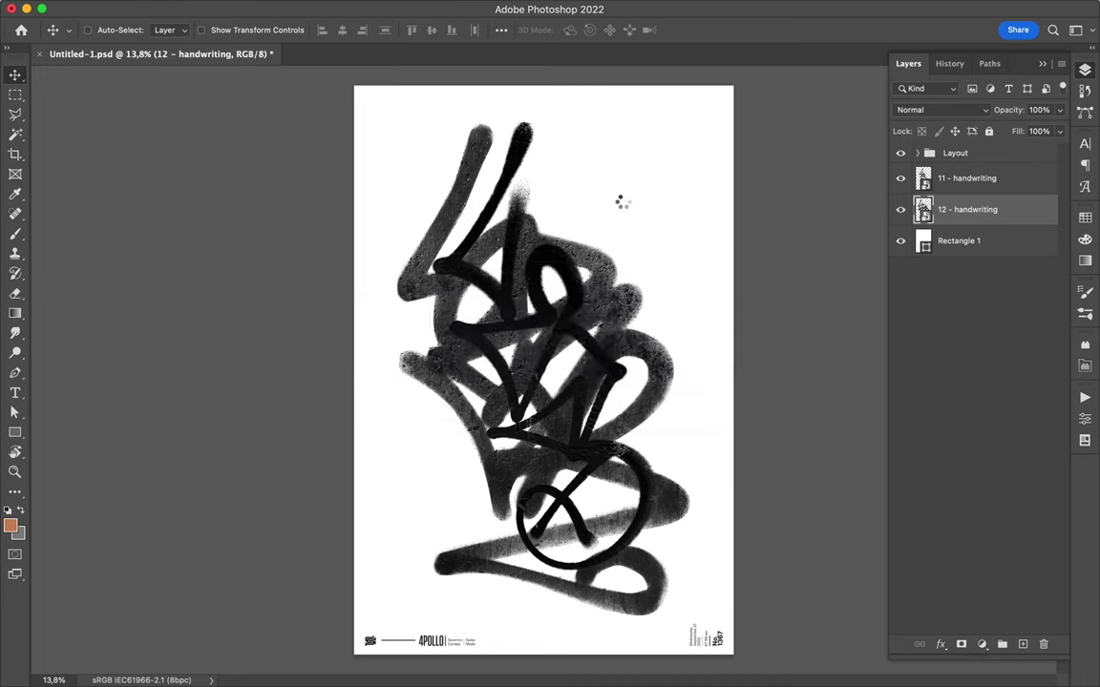
mouse_move(357, 371)
mouse_down()
mouse_move(504, 386)
mouse_move(567, 355)
mouse_up()
mouse_move(727, 304)
mouse_down()
mouse_move(705, 225)
mouse_move(688, 233)
mouse_up()
key(Return)
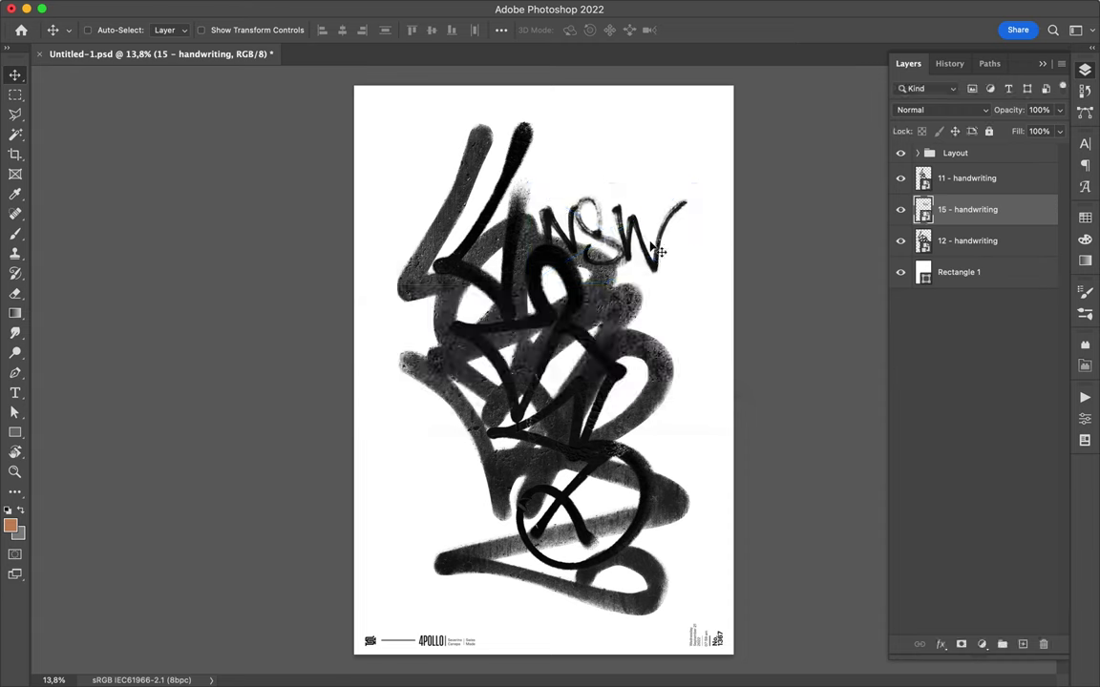
Browse Finder from Documents through SEVE and 330213 to the Graffiti folder
click(754, 8)
click(793, 45)
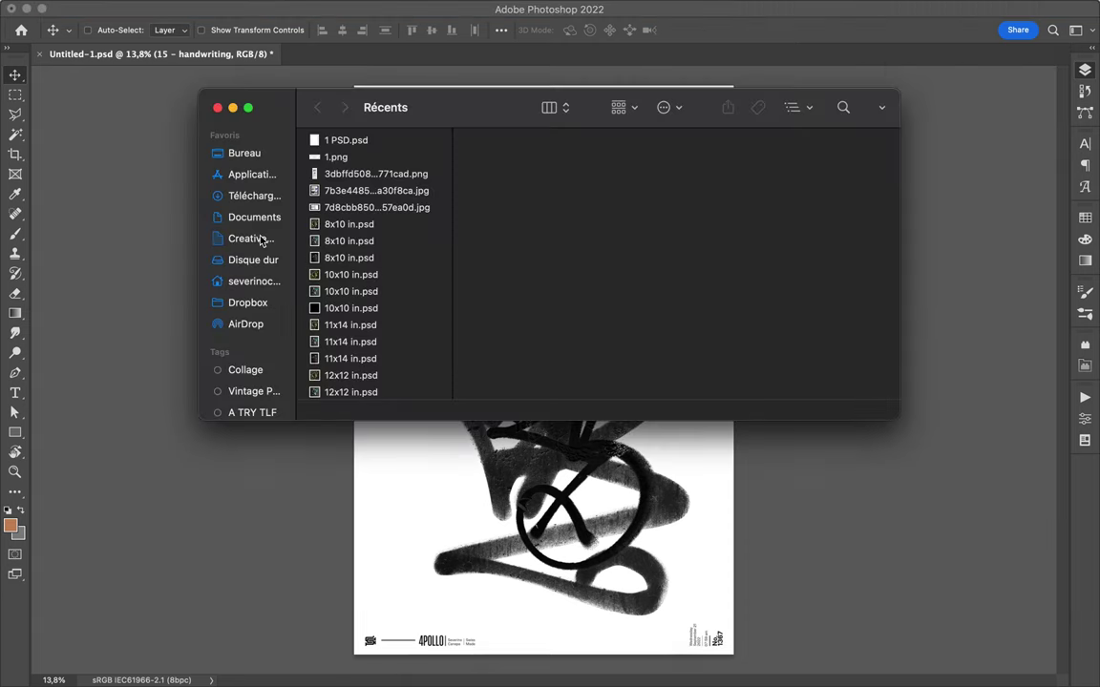
click(245, 241)
scroll(243, 286, down, 3)
click(241, 400)
click(351, 157)
click(503, 190)
click(503, 207)
click(683, 156)
click(668, 294)
click(668, 245)
click(802, 141)
drag(200, 237, 774, 237)
Place the dripping 4 - handwriting tag in the poster's lower left
click(797, 145)
mouse_move(798, 145)
mouse_down()
mouse_move(647, 270)
mouse_move(520, 544)
mouse_up()
key(Return)
click(430, 668)
Place the 17 - Character sculpture statue from 01 - Sculptures at the poster centre
click(822, 234)
click(835, 125)
click(810, 275)
drag(810, 275, 576, 244)
key(Return)
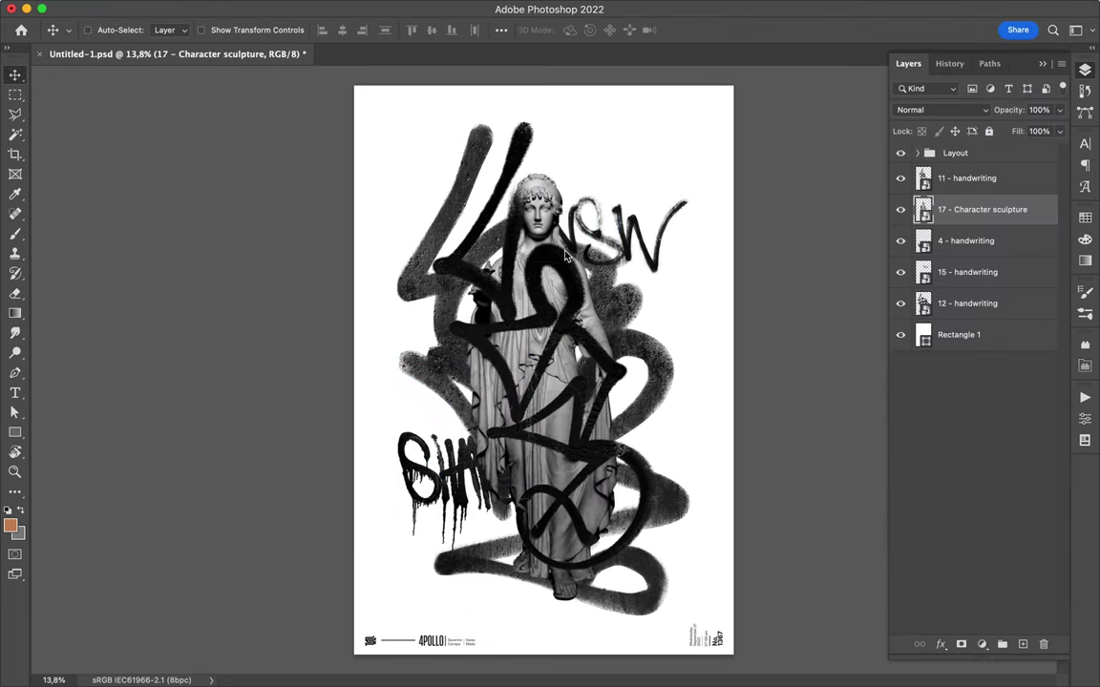
Load the statue's outline as a selection and add a mask to 11 - handwriting
click(966, 178)
click(961, 645)
super+click(924, 209)
scroll(475, 297, up, 1)
Paint black with the Brush on the 11 - handwriting mask to hide strokes over the statue
key(b)
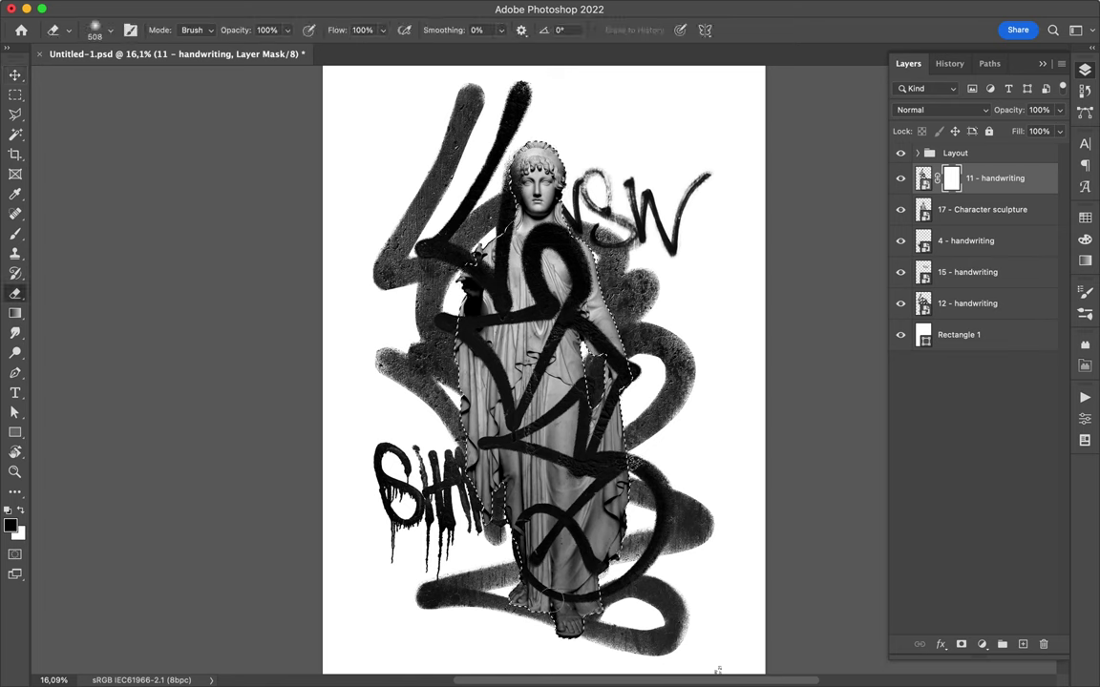
key(x)
right_click(555, 226)
key(Escape)
key(x)
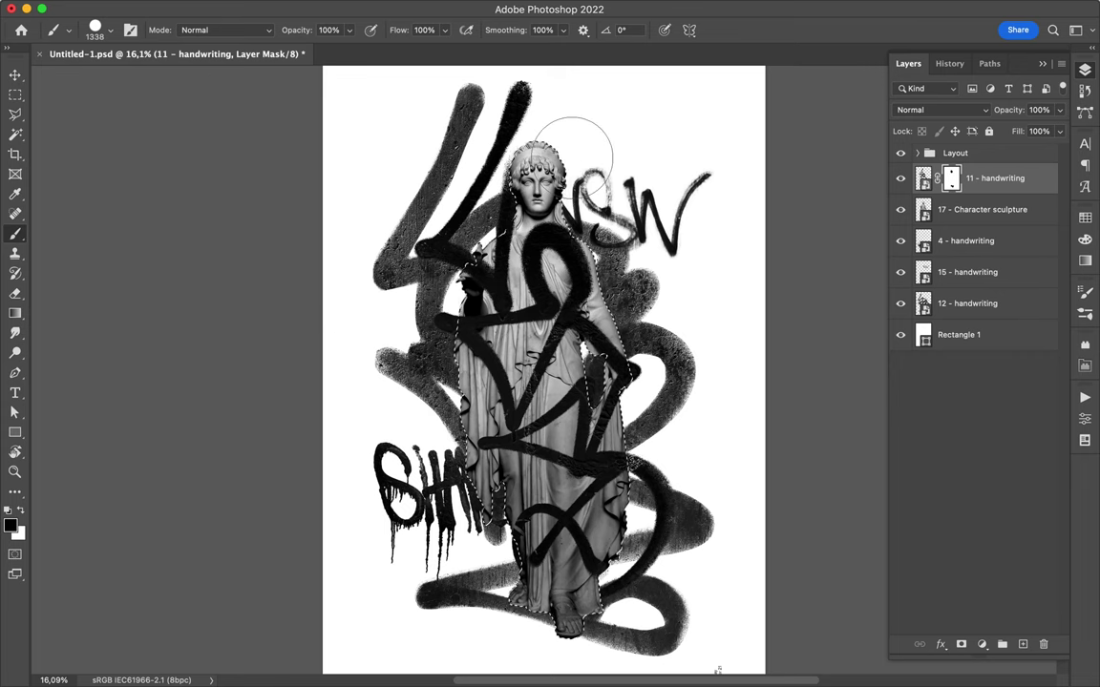
Deselect, then shrink the 4 - handwriting dripping tag and shift it up-left
key(m)
key(ctrl+d)
key(v)
click(405, 455)
key(ctrl+t)
drag(373, 438, 436, 500)
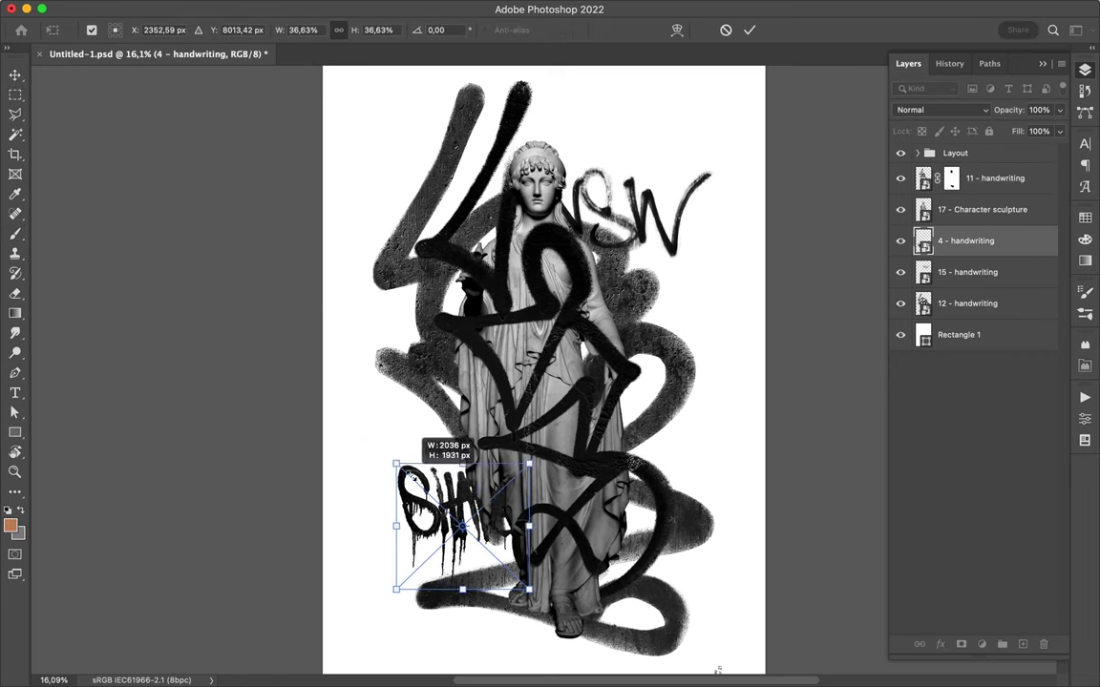
key(Return)
drag(520, 479, 487, 432)
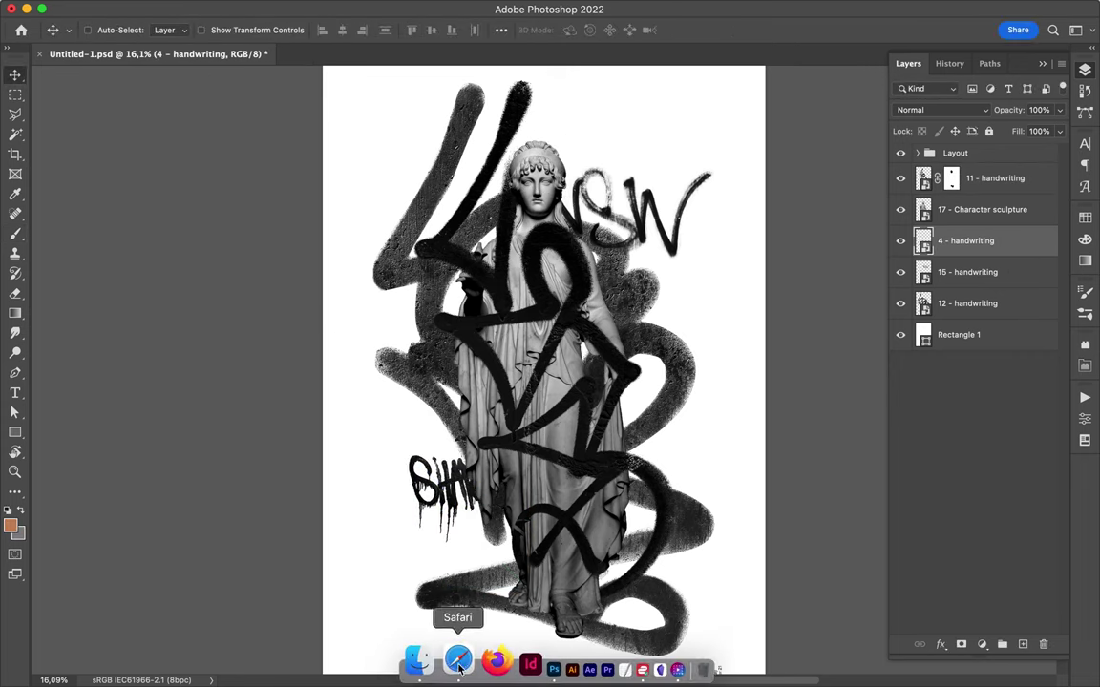
click(457, 658)
key(super+grave)
Place the 32 - animal crow, scaled down, beside the statue's right side
key(Down)
key(Down)
key(Down)
key(Down)
key(Down)
key(Down)
key(Down)
key(Down)
key(Down)
key(Down)
key(Down)
key(Down)
key(Down)
key(Down)
key(Down)
key(Down)
key(Down)
key(Down)
key(Down)
key(Down)
key(Down)
key(Down)
key(Down)
key(Down)
key(Down)
key(Down)
key(Down)
key(Down)
key(Down)
key(Down)
mouse_move(788, 325)
mouse_down()
mouse_move(776, 354)
mouse_move(429, 374)
mouse_move(673, 432)
mouse_move(666, 424)
mouse_up()
key(Return)
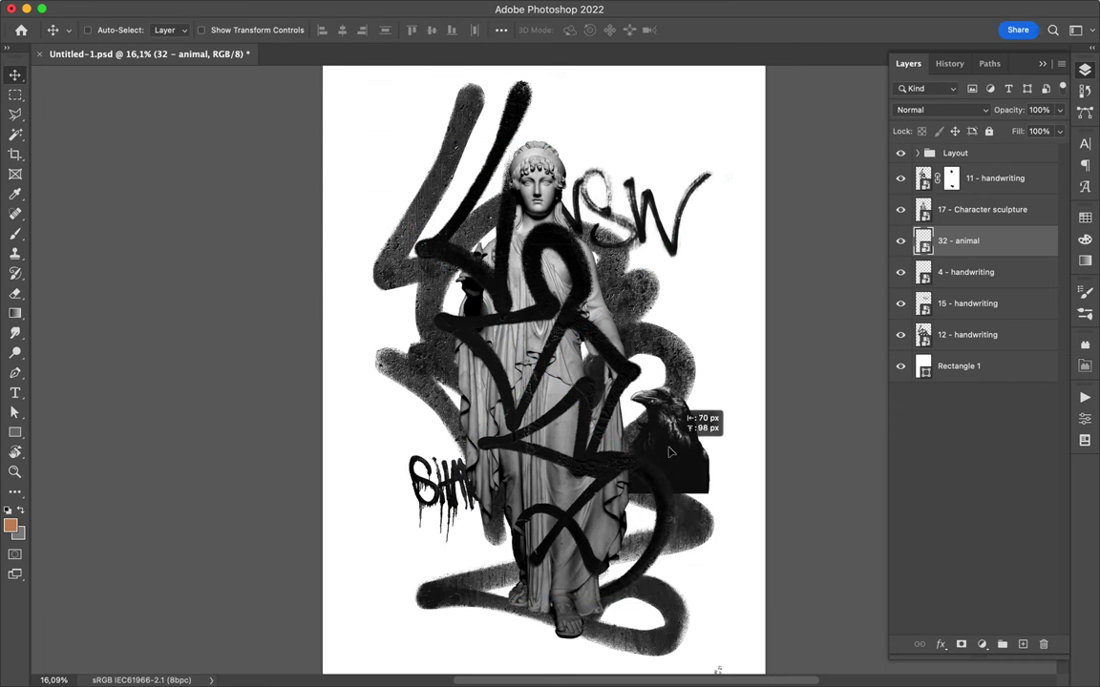
click(426, 667)
key(Down)
key(Down)
key(Down)
key(Down)
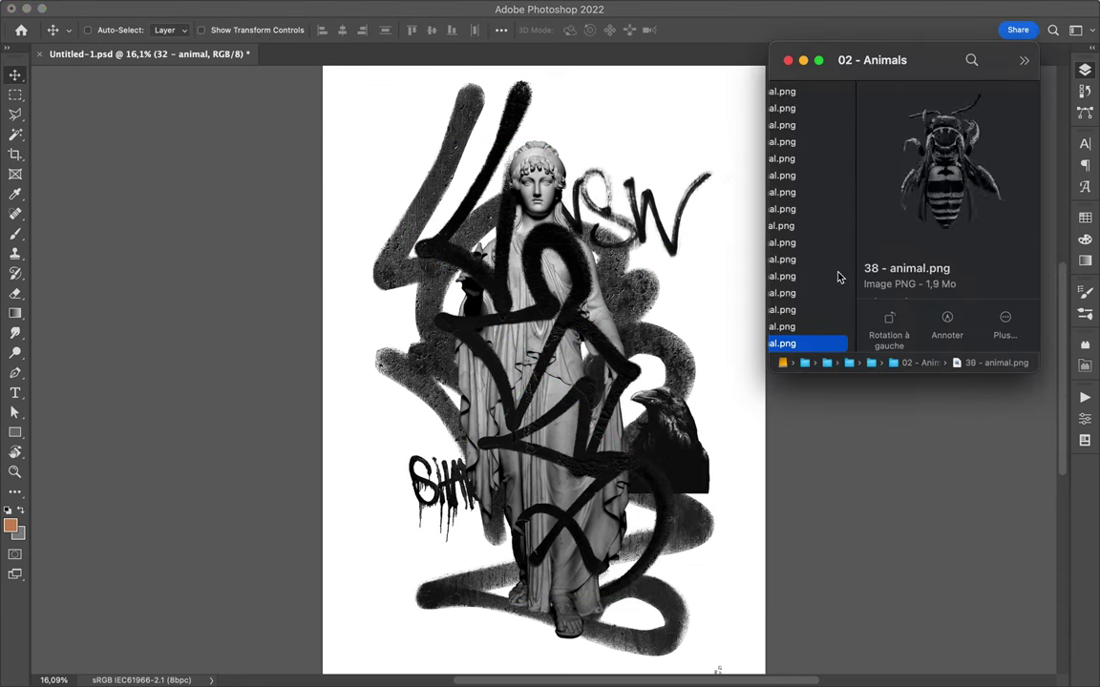
Place the 38 - animal bee lower on the poster and add a smaller rotated copy beside the statue
click(503, 307)
key(Return)
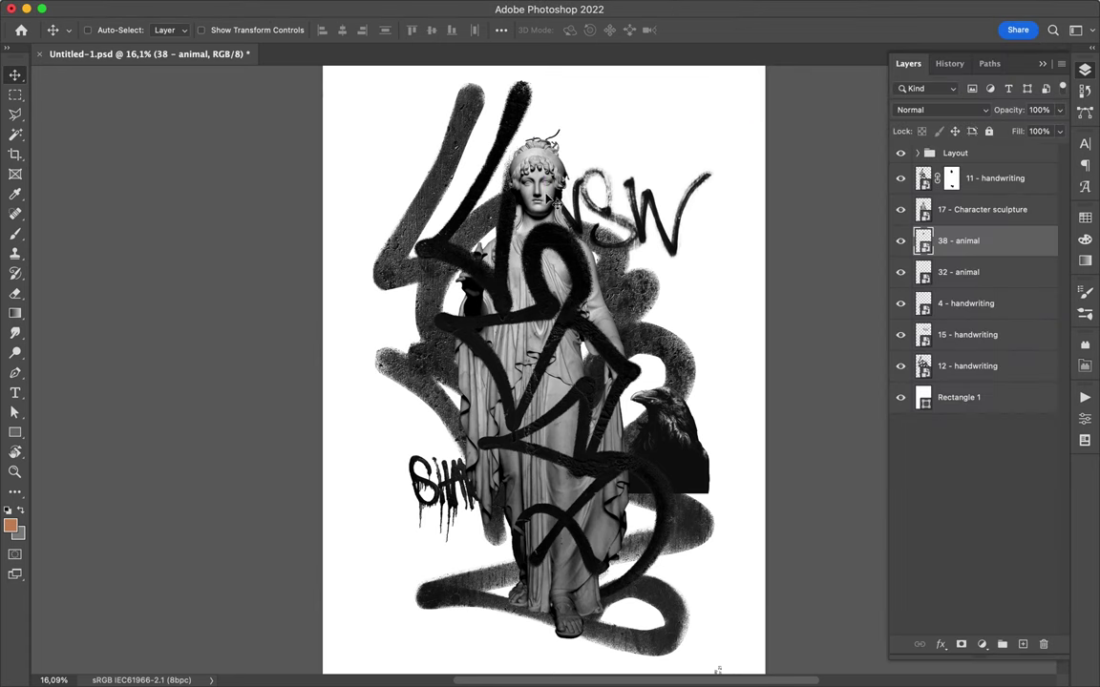
drag(458, 181, 531, 513)
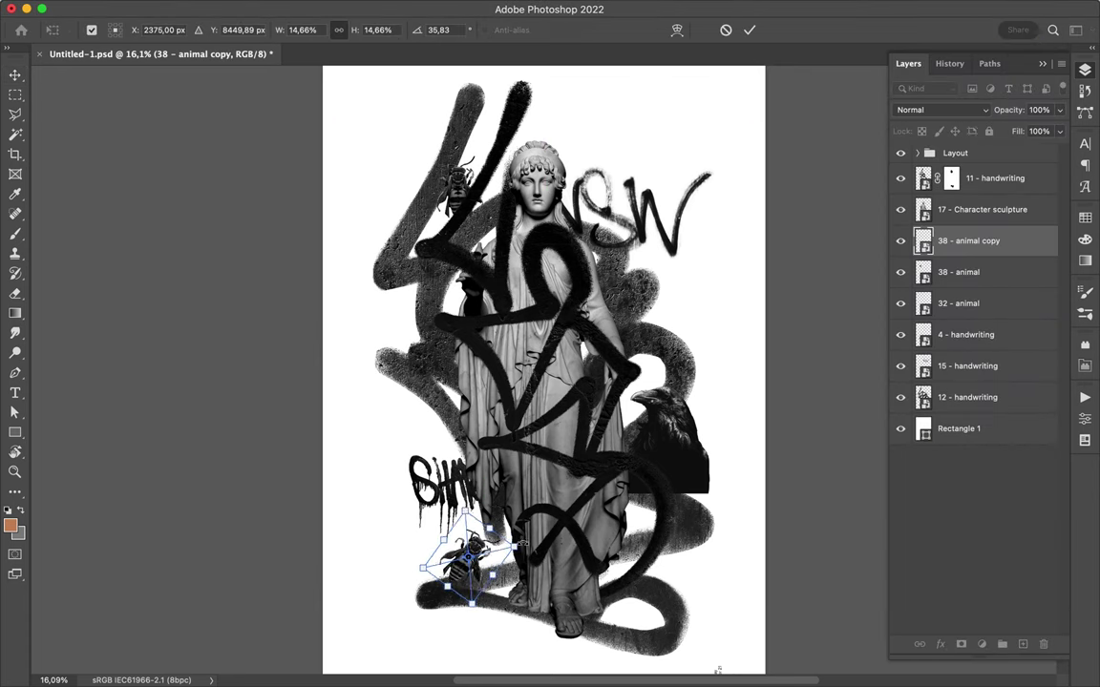
mouse_move(531, 513)
mouse_down()
mouse_move(476, 566)
mouse_move(668, 323)
mouse_move(683, 320)
mouse_move(651, 287)
mouse_up()
key(ctrl+t)
key(Return)
key(ctrl+t)
key(Return)
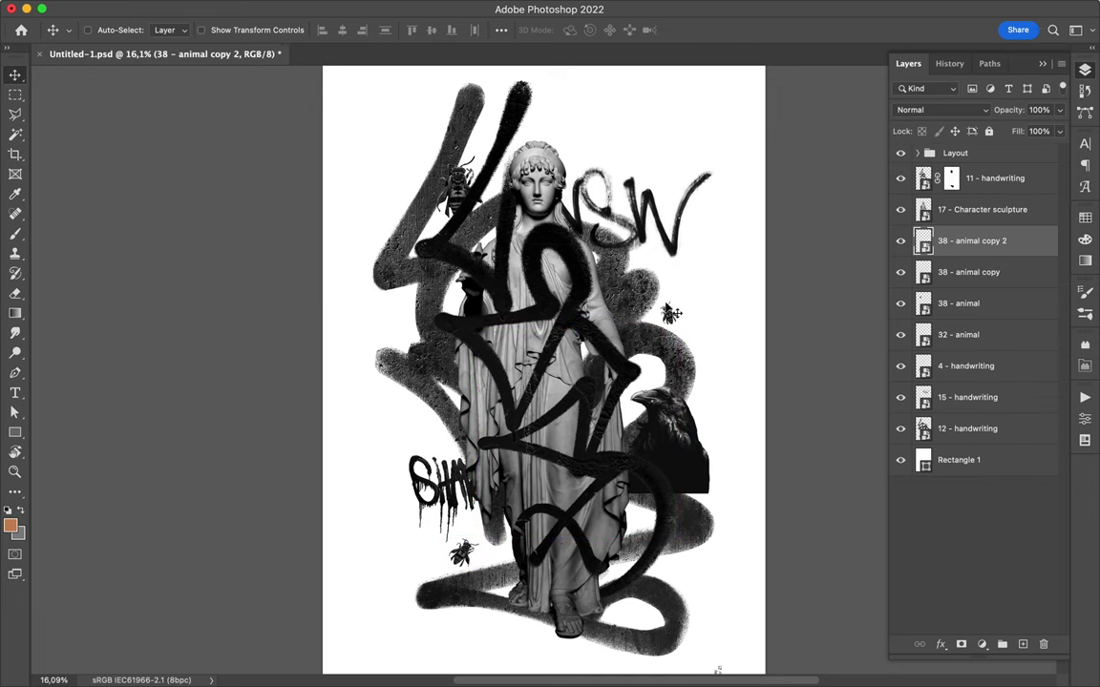
Duplicate rotated bees to the poster bottom, near the statue's head, down-left and lower right
mouse_move(671, 313)
mouse_down()
mouse_move(519, 642)
mouse_move(511, 612)
mouse_up()
key(ctrl+t)
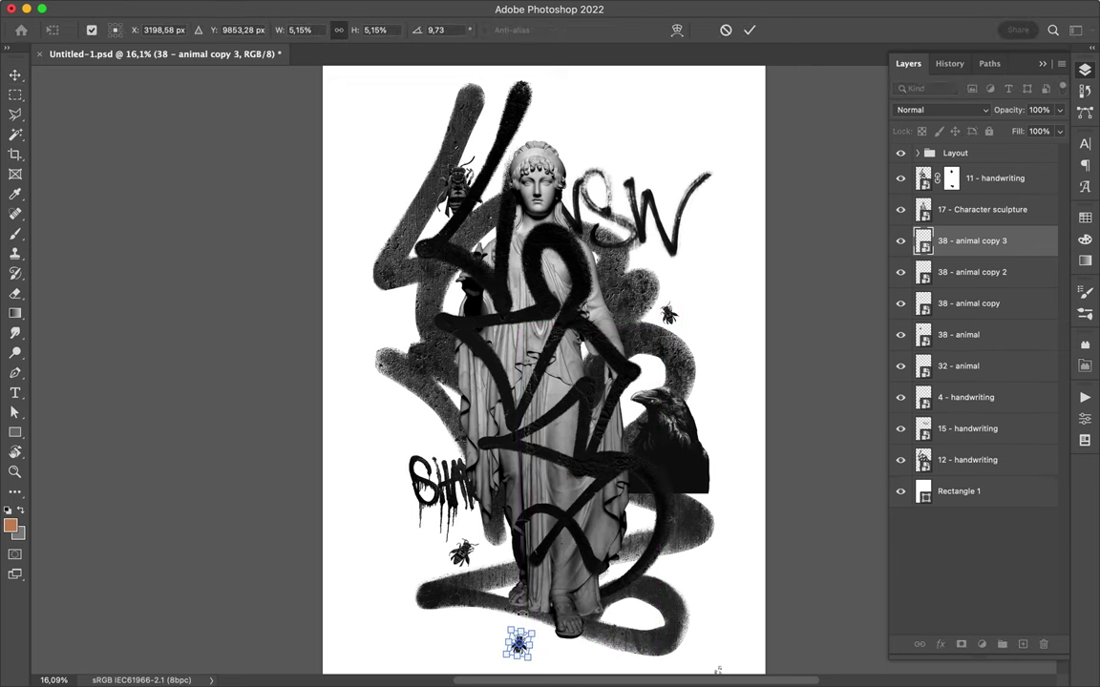
key(Return)
mouse_move(518, 644)
mouse_down()
mouse_move(583, 116)
mouse_move(463, 286)
mouse_move(671, 563)
mouse_up()
key(ctrl+t)
key(Return)
key(ctrl+t)
key(Return)
key(ctrl+t)
key(Return)
key(ctrl+t)
key(Return)
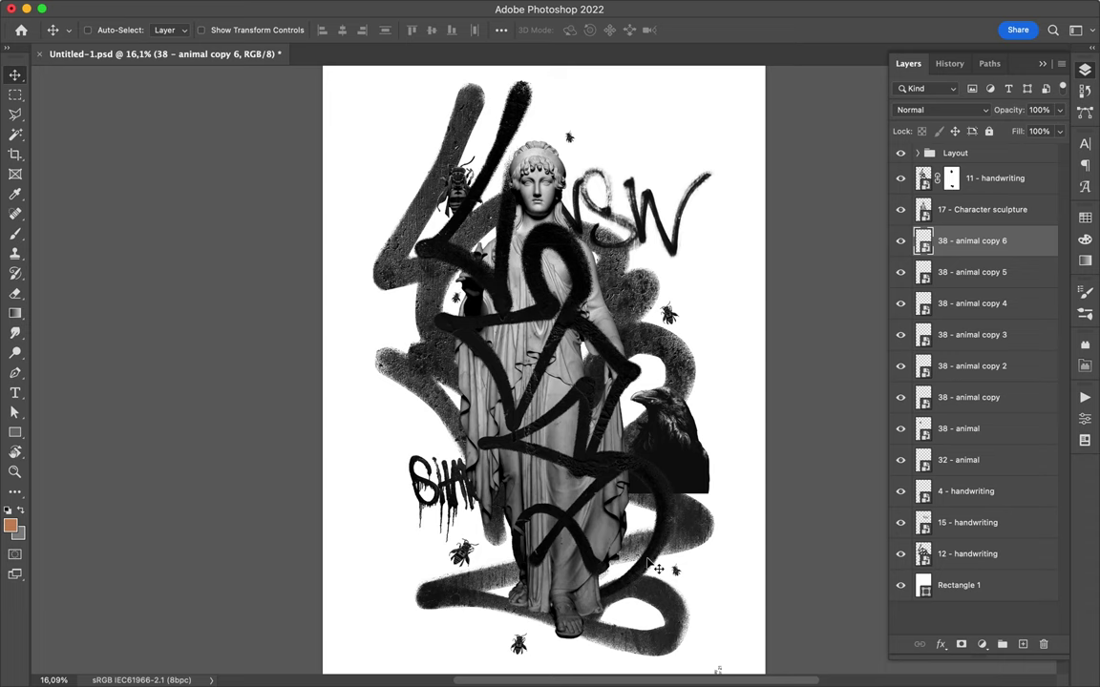
Add resized and rotated bee copies on and to the left of the statue
drag(468, 195, 421, 355)
key(ctrl+t)
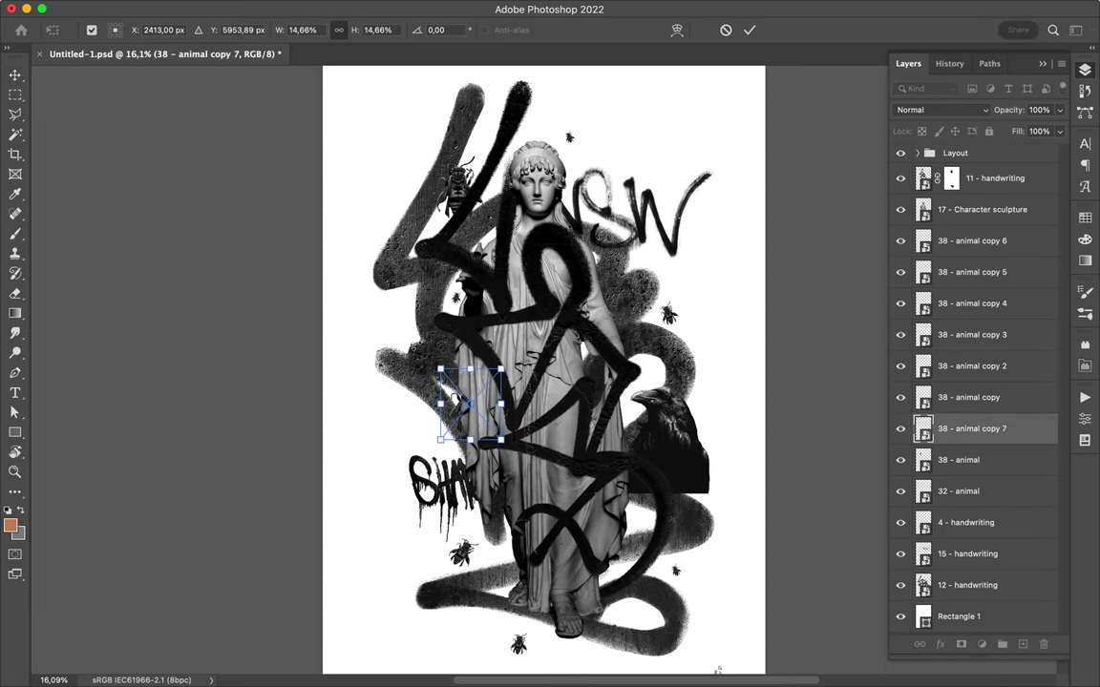
key(Return)
mouse_move(676, 573)
mouse_down()
mouse_move(396, 391)
mouse_move(410, 368)
mouse_move(616, 212)
mouse_up()
key(ctrl+t)
key(Return)
key(ctrl+bracketright)
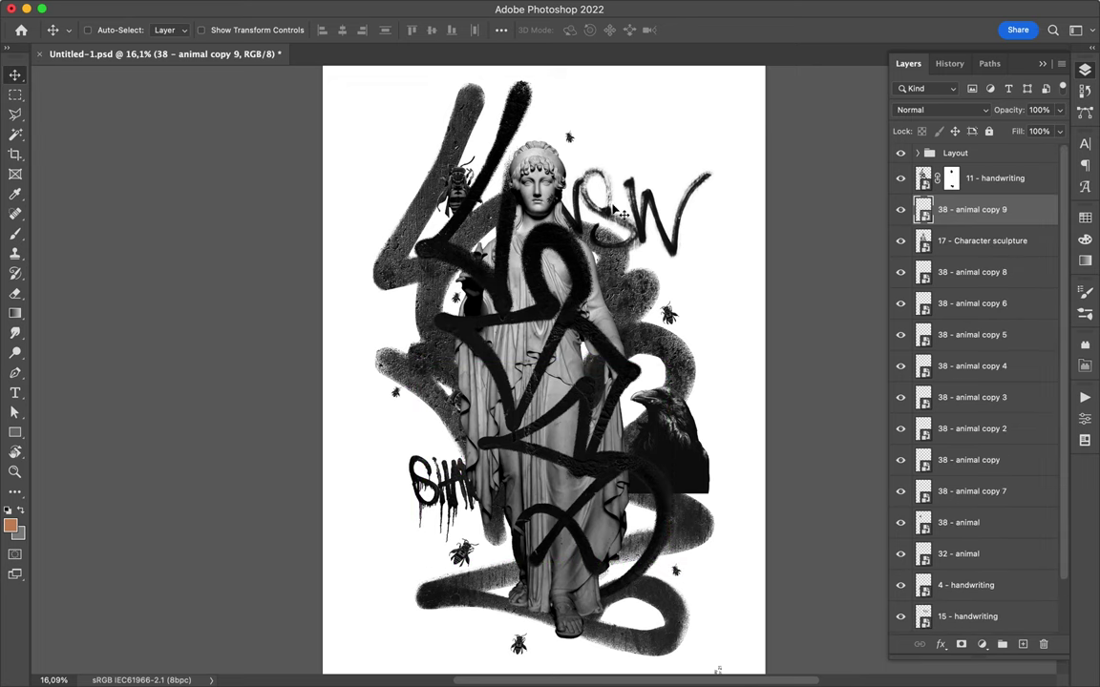
Make two more bee copies with Ctrl+J, moving and rotating each
key(ctrl+j)
key(ctrl+t)
mouse_move(482, 287)
mouse_down()
mouse_move(568, 473)
mouse_move(692, 623)
mouse_up()
key(Return)
key(ctrl+j)
key(ctrl+t)
key(Return)
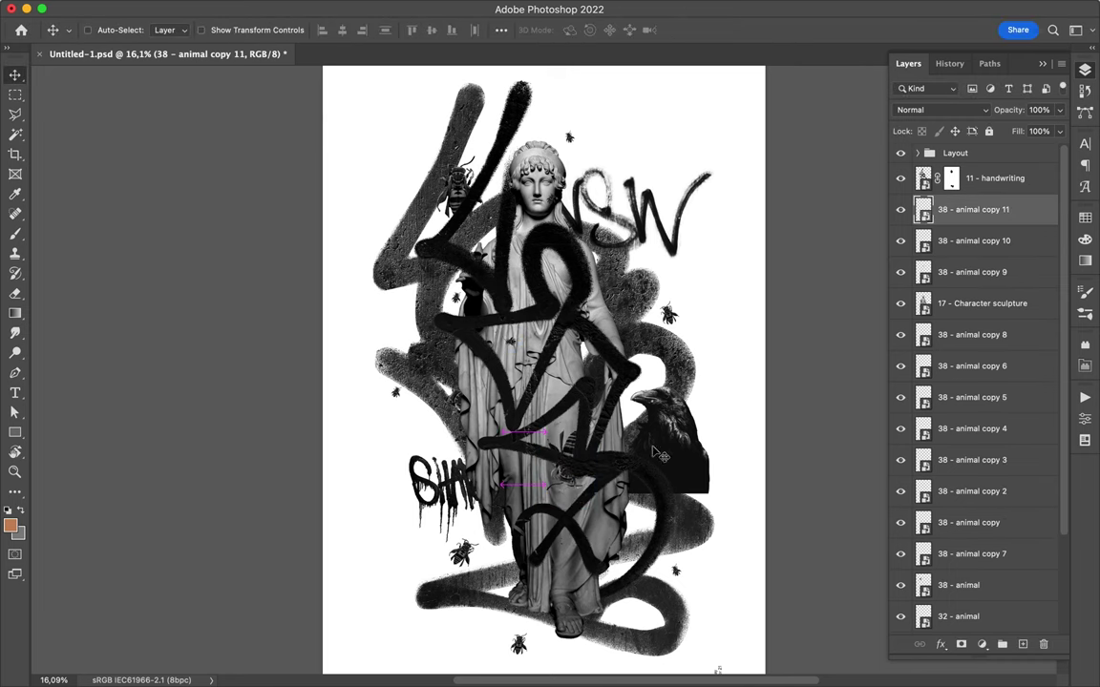
Shrink the 15 - handwriting tag beside the statue's head
click(665, 243)
key(ctrl+t)
drag(707, 170, 657, 196)
key(Return)
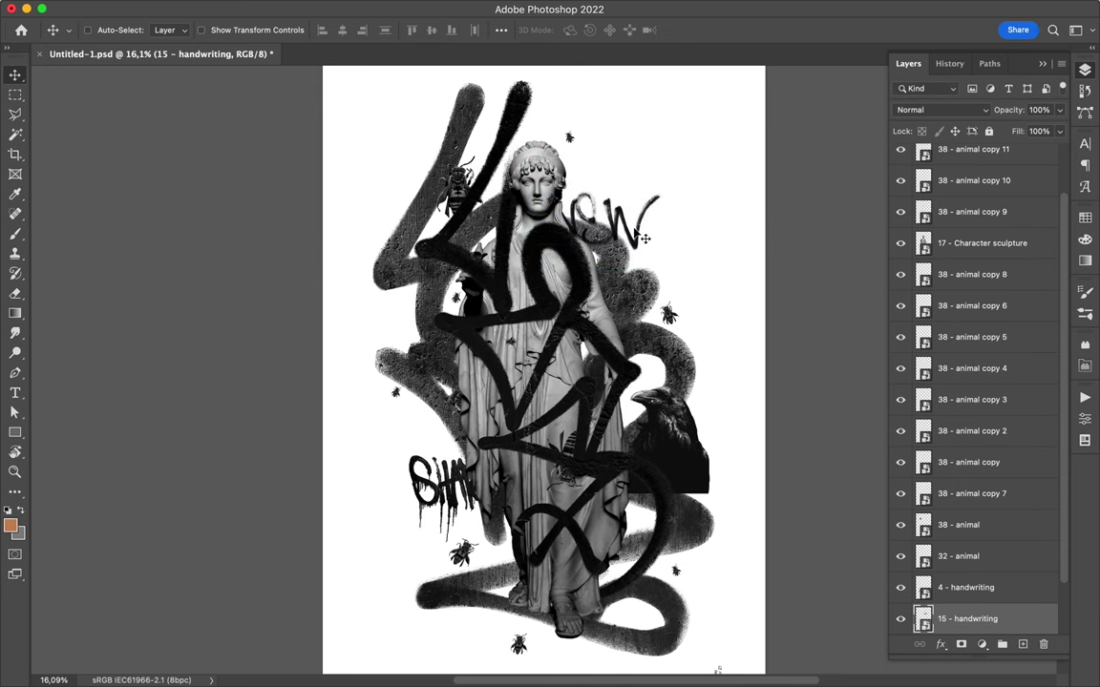
Add bee copies, including a rotated one near the top of the poster
drag(456, 321, 521, 465)
ctrl+click(623, 375)
key(ctrl+t)
key(Return)
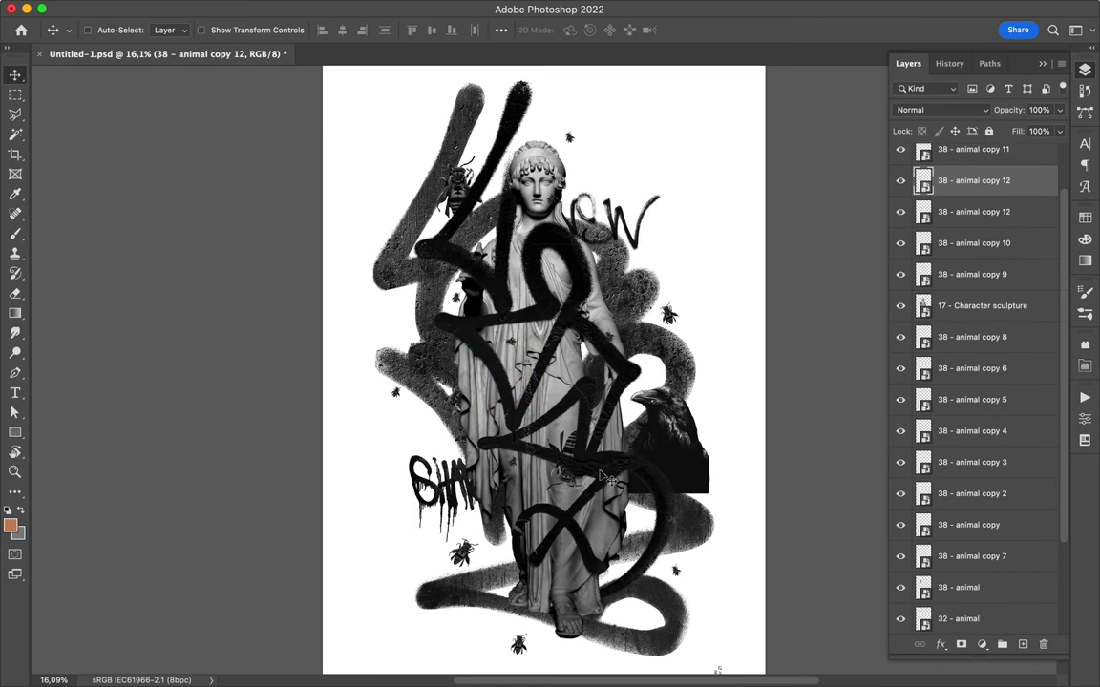
ctrl+click(534, 254)
mouse_move(533, 254)
mouse_down()
mouse_move(535, 138)
mouse_move(573, 100)
mouse_up()
key(ctrl+t)
key(Return)
drag(535, 143, 532, 134)
Add rotated bee copies next to the crow and in the upper right
ctrl+click(513, 368)
drag(513, 368, 506, 377)
key(ctrl+t)
key(Return)
ctrl+click(503, 436)
mouse_move(503, 436)
mouse_down()
mouse_move(626, 434)
mouse_move(638, 411)
mouse_up()
key(ctrl+t)
key(Return)
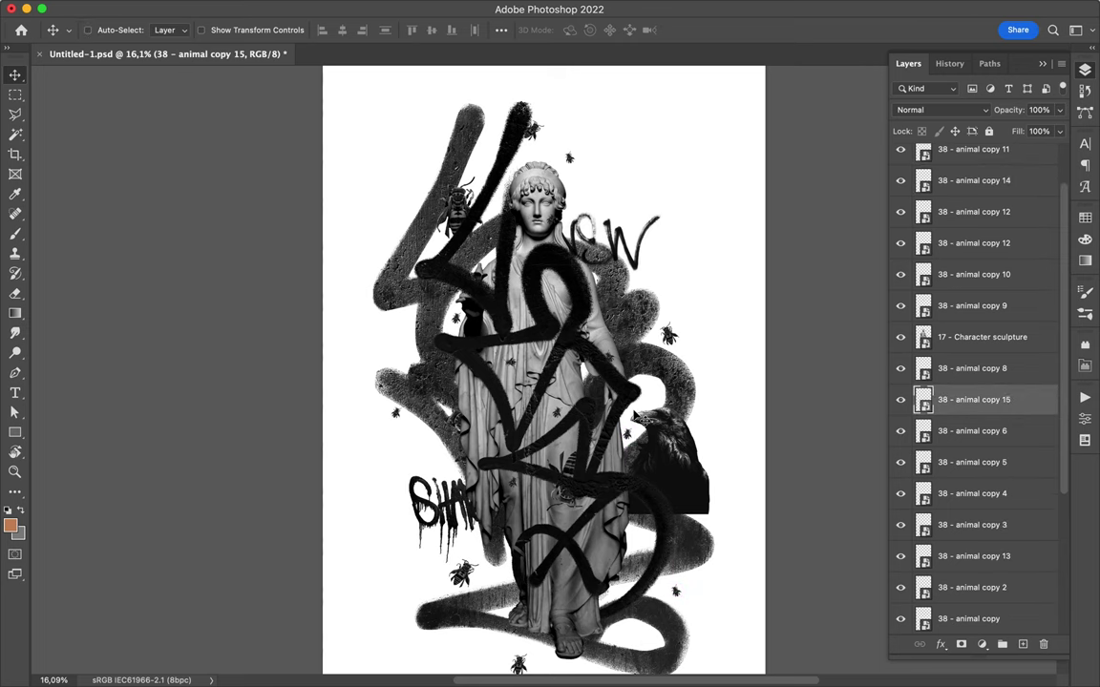
ctrl+click(669, 334)
drag(668, 334, 660, 160)
key(ctrl+t)
key(Return)
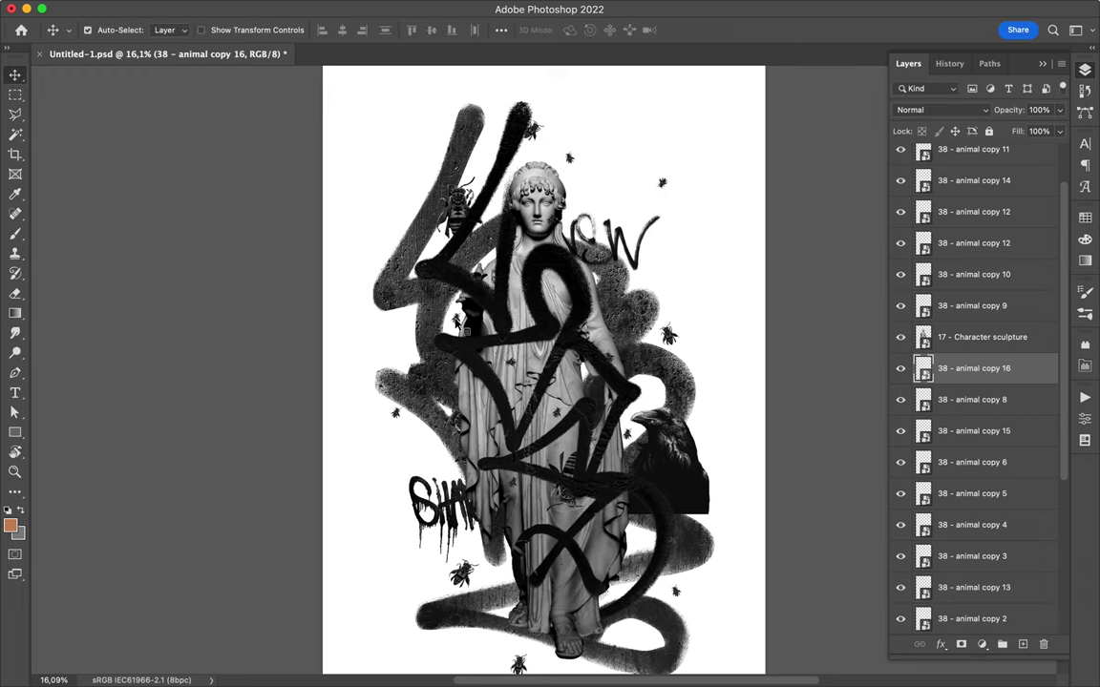
Add an enlarged bee copy toward the lower left of the poster
scroll(655, 513, down, 2)
ctrl+click(680, 434)
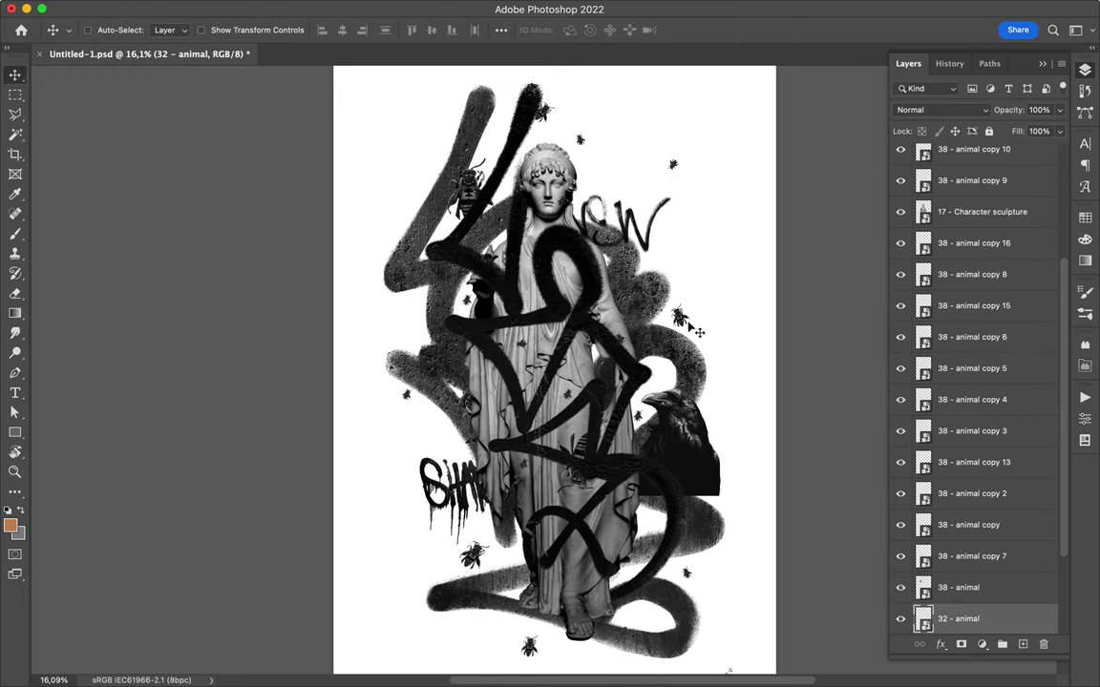
ctrl+click(406, 394)
mouse_move(406, 393)
mouse_down()
mouse_move(442, 442)
mouse_move(645, 589)
mouse_move(635, 578)
mouse_up()
key(ctrl+t)
key(ctrl+t)
key(Return)
click(673, 170)
Place bee copies above the handwritten tag, stacked above the statue layer
mouse_move(673, 170)
mouse_down()
mouse_move(613, 191)
mouse_move(564, 141)
mouse_up()
scroll(613, 191, up, 5)
key(ctrl+t)
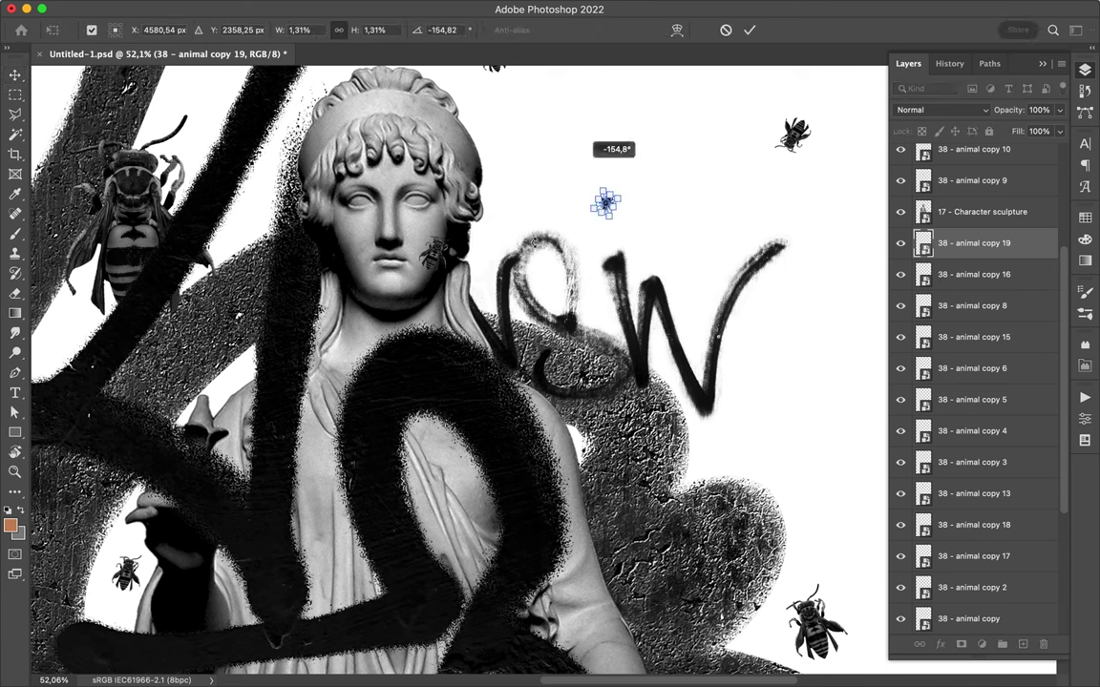
key(Return)
drag(604, 202, 626, 322)
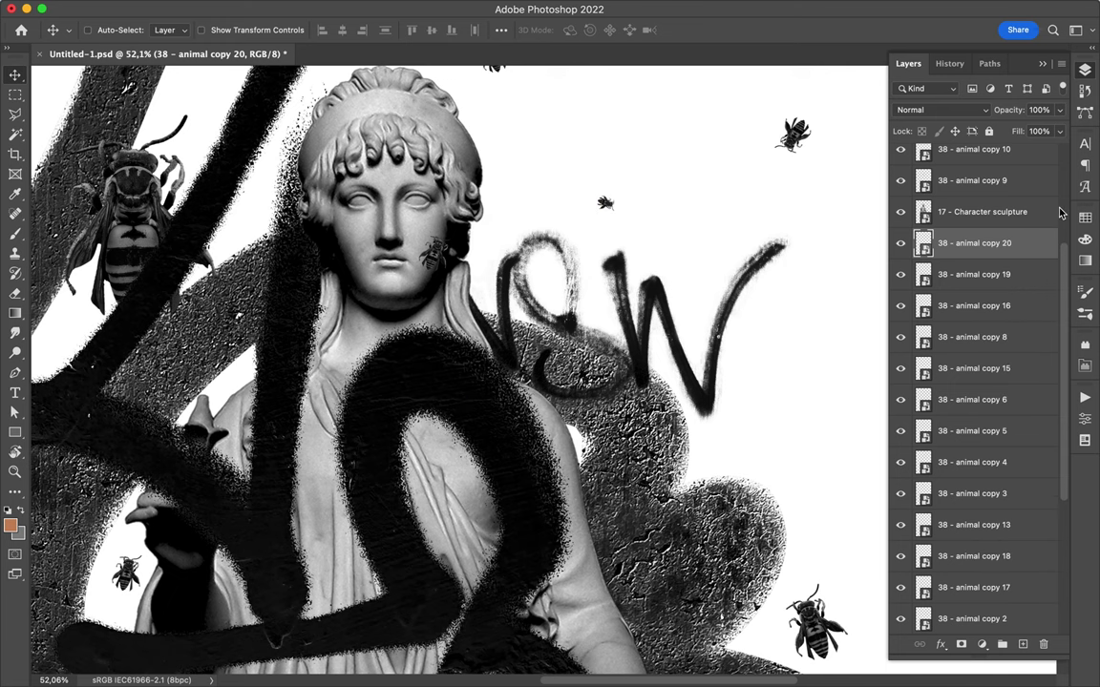
drag(1019, 230, 1012, 199)
key(ctrl+j)
key(ctrl+t)
key(Return)
Scatter more bee copies toward the lower left, each slightly rotated
drag(279, 299, 478, 488)
key(ctrl+t)
key(Return)
scroll(545, 72, down, 5)
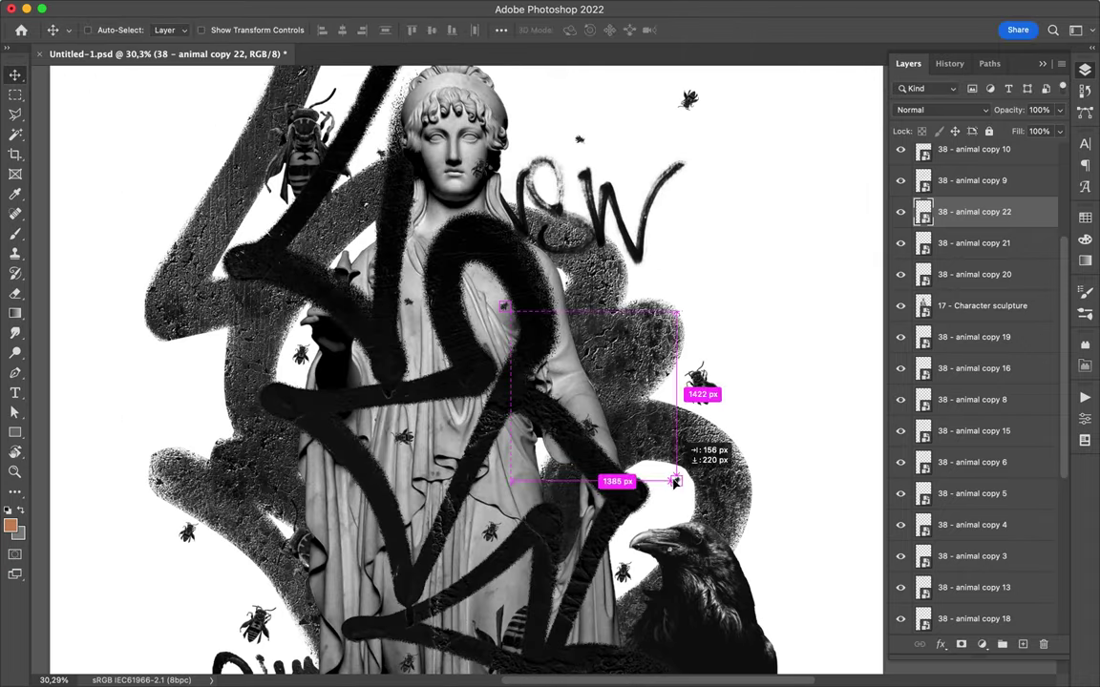
drag(518, 589, 326, 521)
key(ctrl+alt+t)
drag(329, 585, 253, 315)
key(Return)
Add a left-side bee rotated to about -78° and another copy below it
key(ctrl+alt+t)
drag(233, 420, 225, 405)
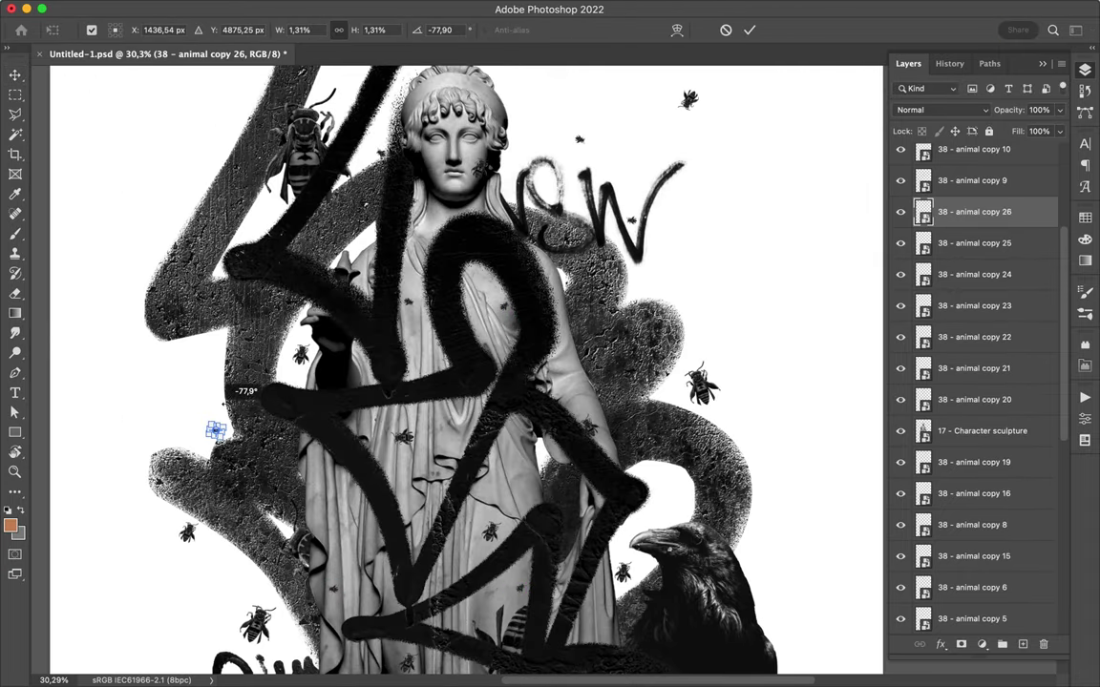
key(Return)
scroll(216, 432, down, 5)
drag(197, 226, 336, 627)
key(ctrl+alt+t)
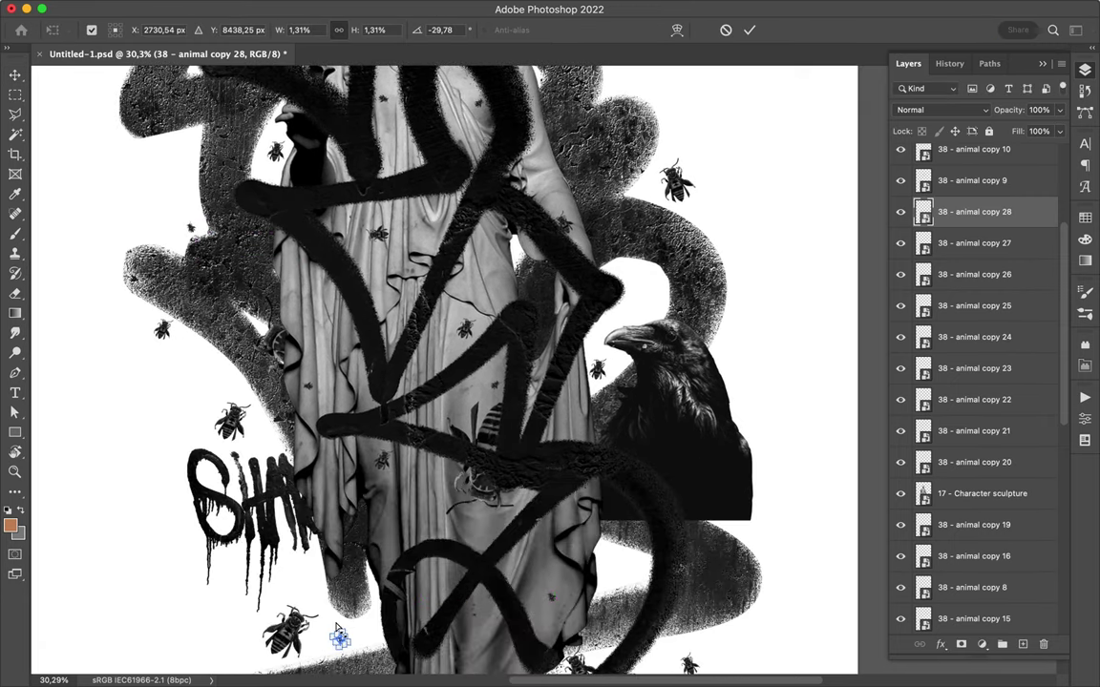
key(Return)
Duplicate rotated bees up over the drapery and down to the lower left
drag(340, 639, 489, 401)
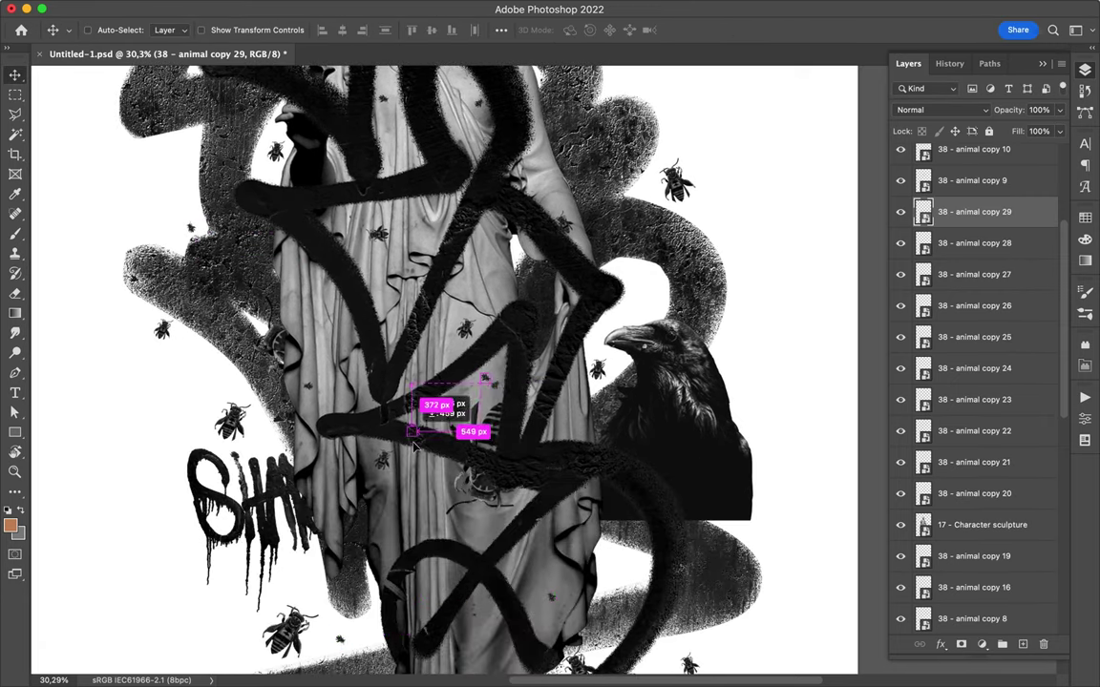
key(ctrl+alt+t)
key(Return)
drag(487, 401, 432, 590)
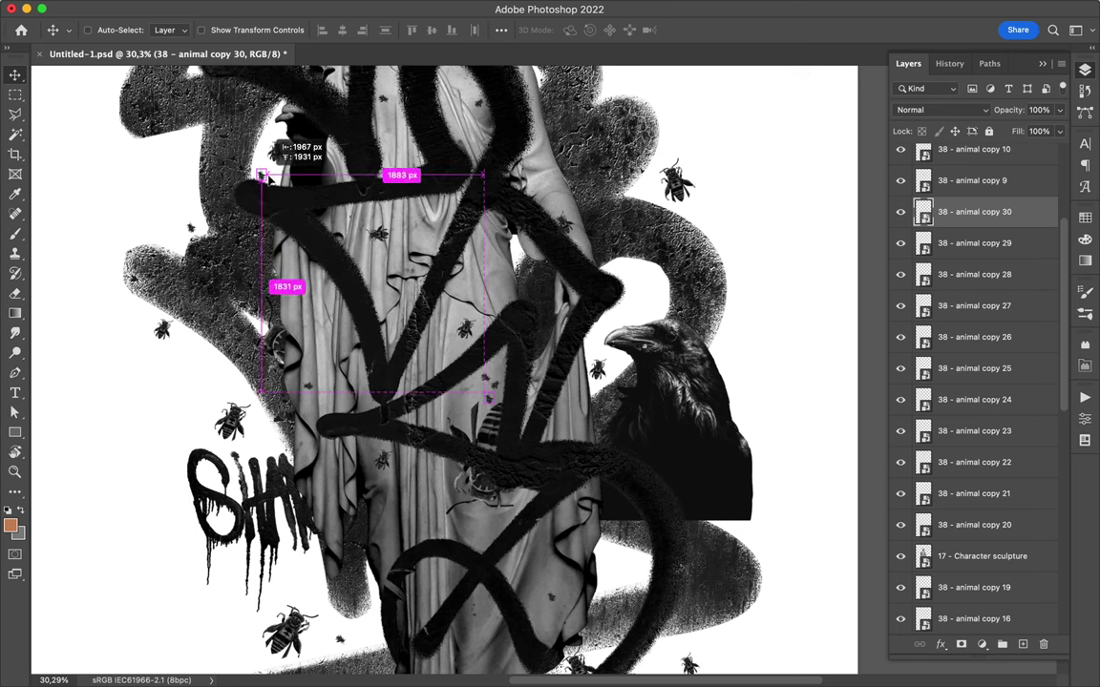
key(ctrl+alt+t)
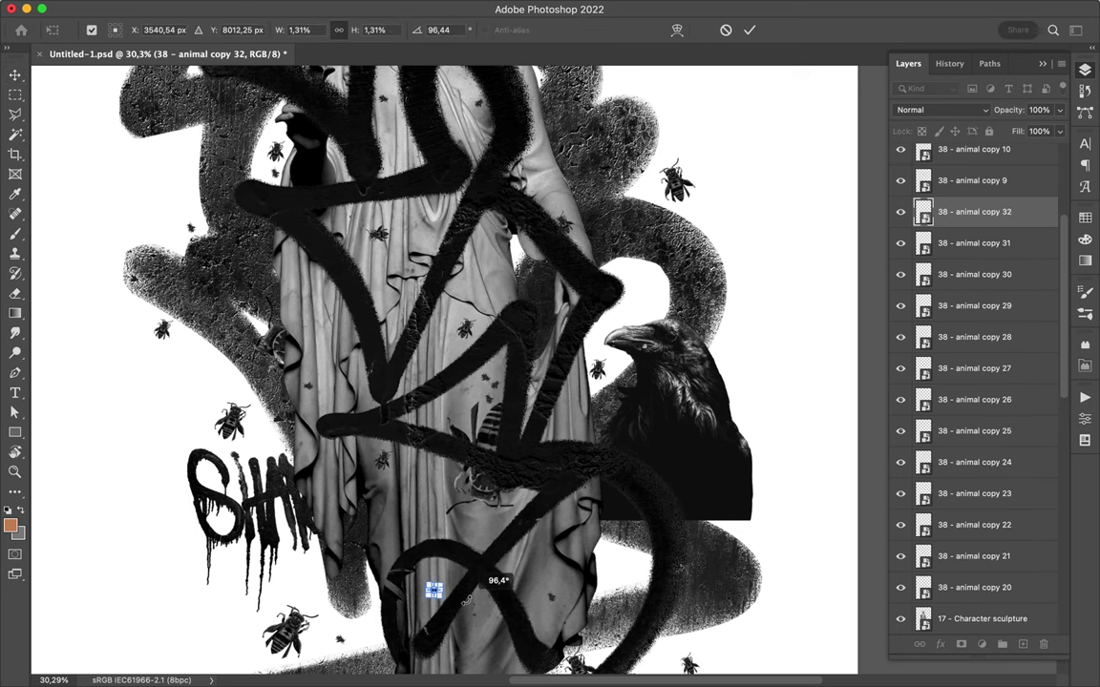
key(Return)
Add final bee copies near the top and fit the whole poster on screen
scroll(435, 323, down, 5)
key(ctrl+alt+t)
key(Return)
drag(434, 460, 612, 156)
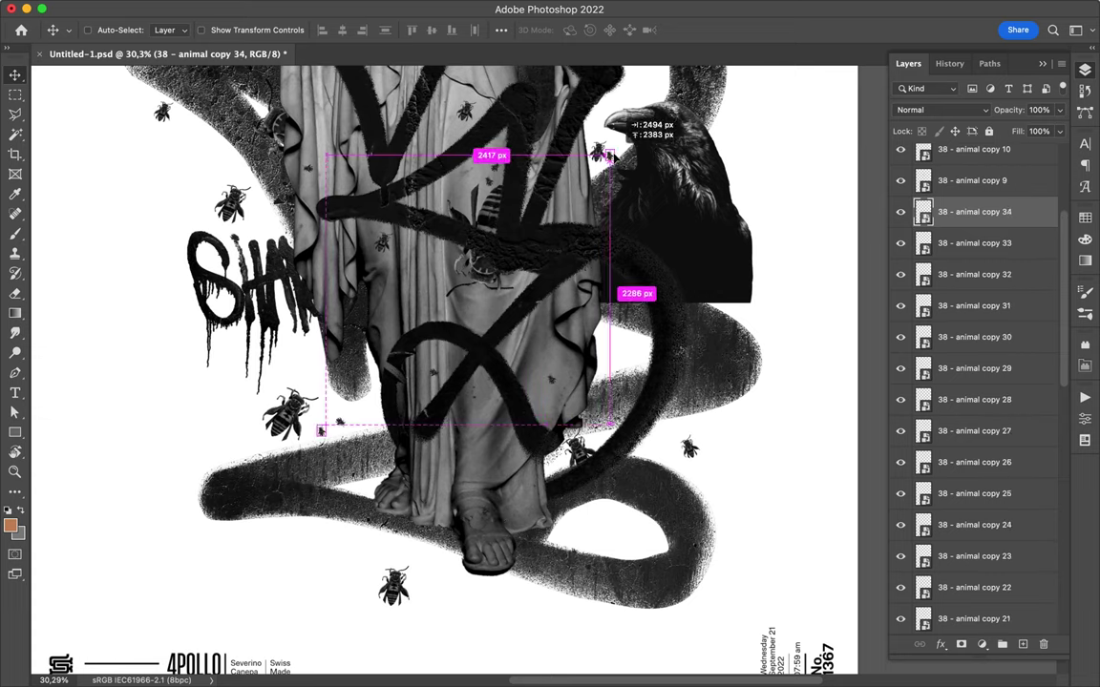
key(ctrl+0)
key(ctrl+alt+t)
key(Return)
click(420, 659)
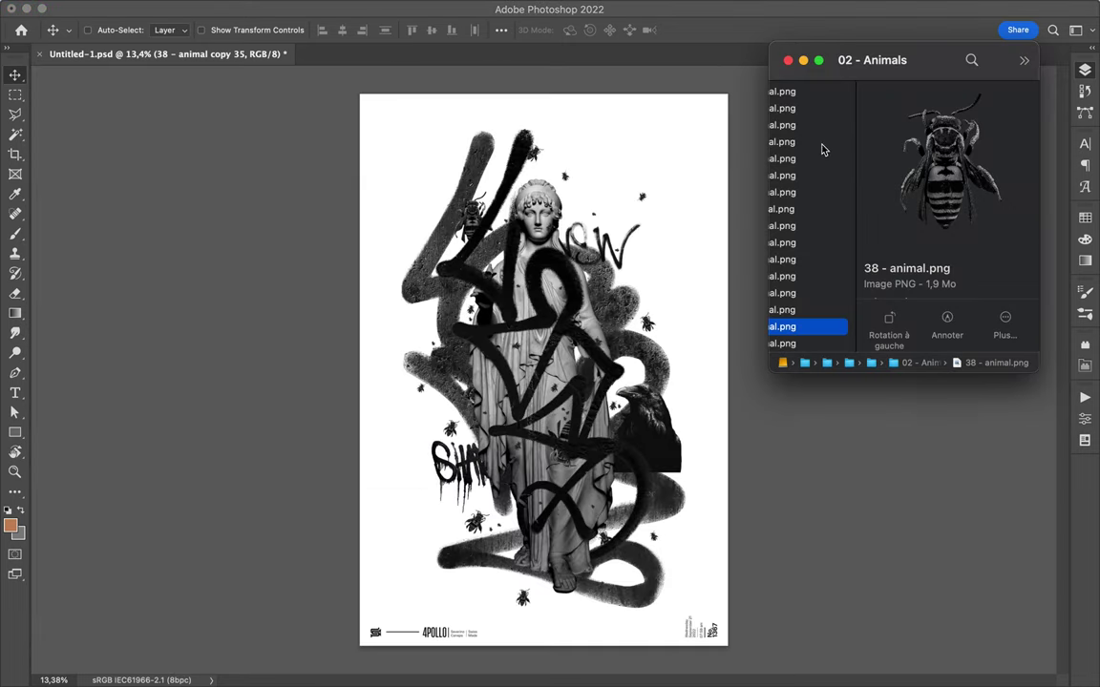
Browse in Finder through the 1 Collage and Paper texture folders
click(807, 107)
scroll(853, 129, left, 3)
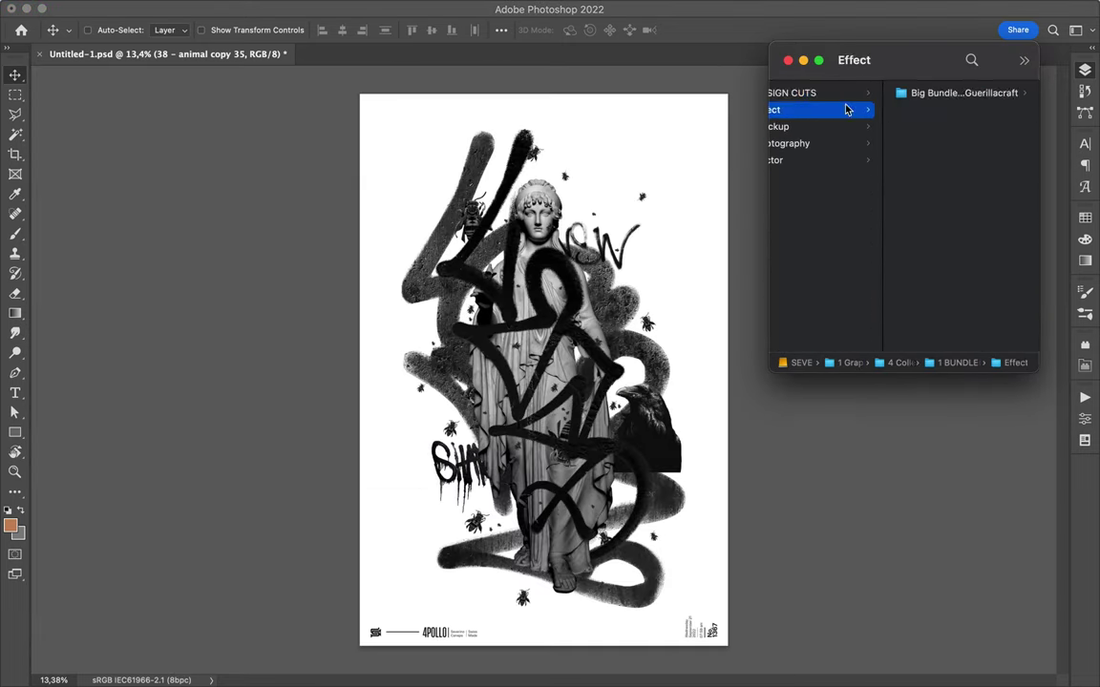
scroll(867, 121, left, 3)
click(904, 147)
click(924, 186)
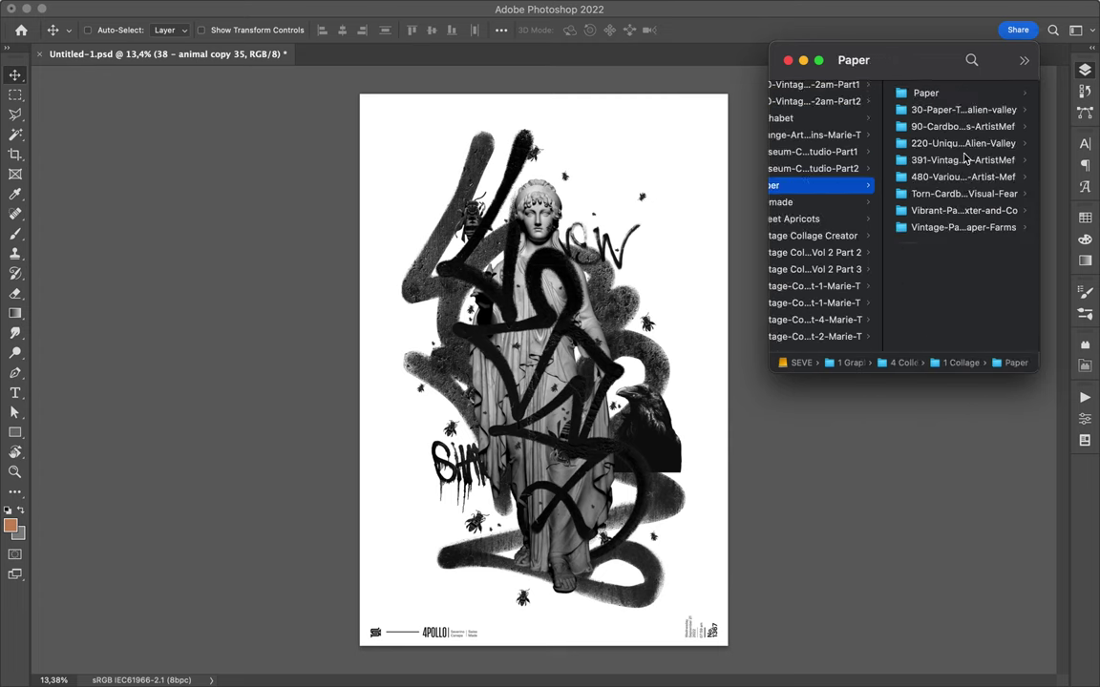
click(955, 193)
click(811, 210)
Drag Gradient Cardboard Texture 7.jpg from the Gradient&Pastel folder onto the poster
click(811, 177)
click(955, 126)
click(821, 213)
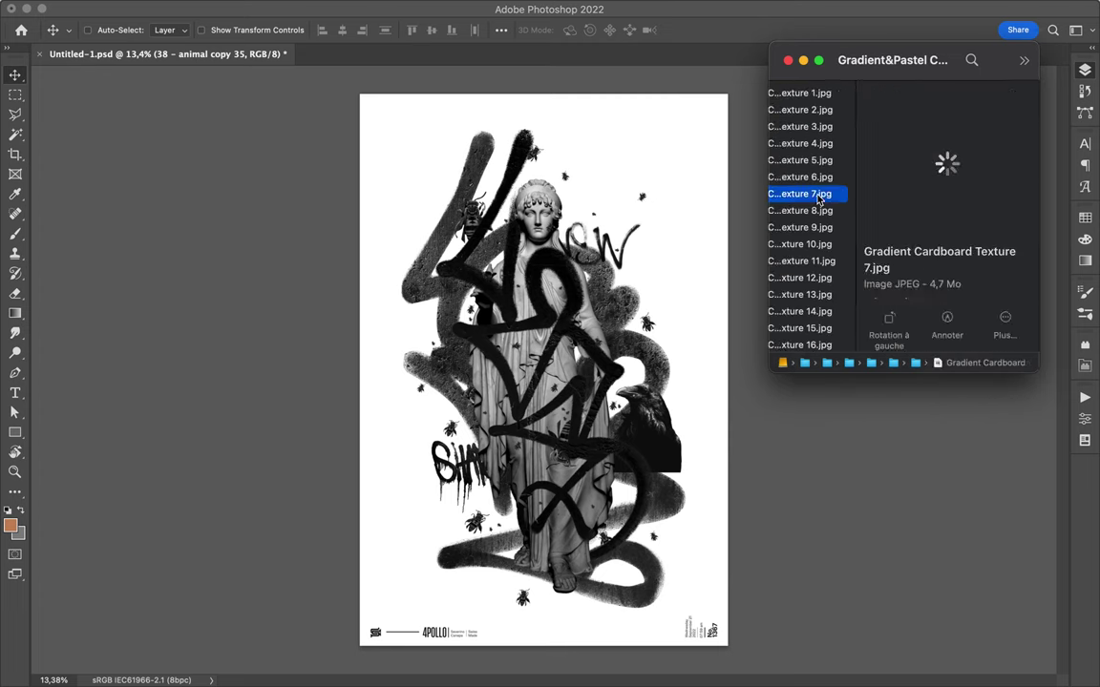
drag(821, 213, 504, 331)
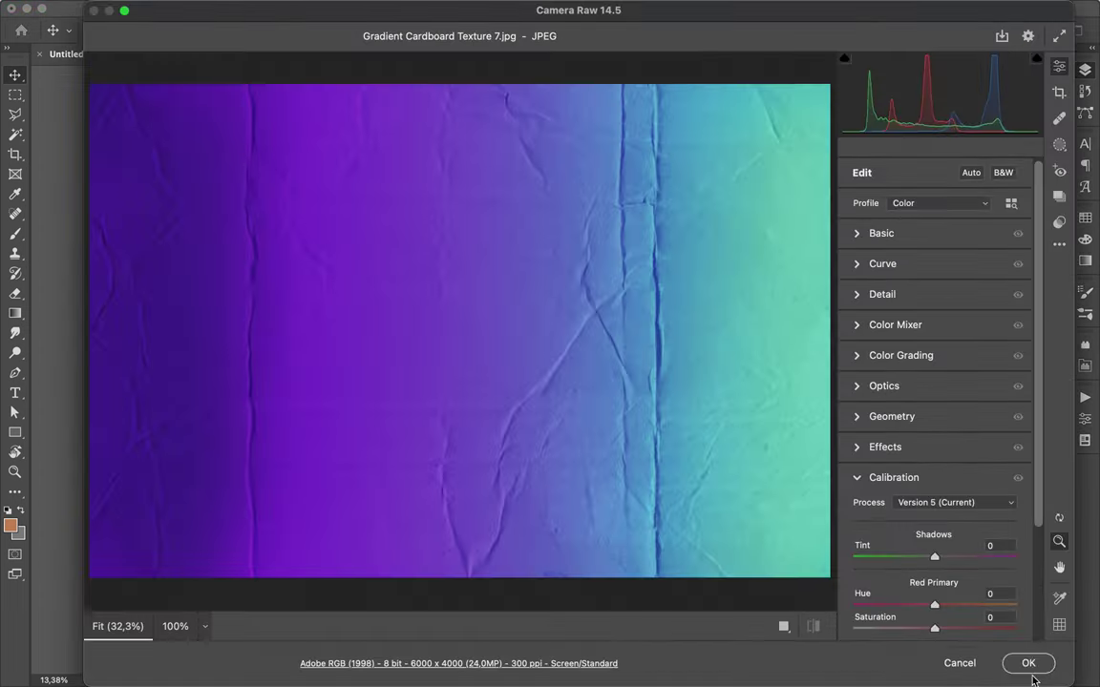
click(1028, 663)
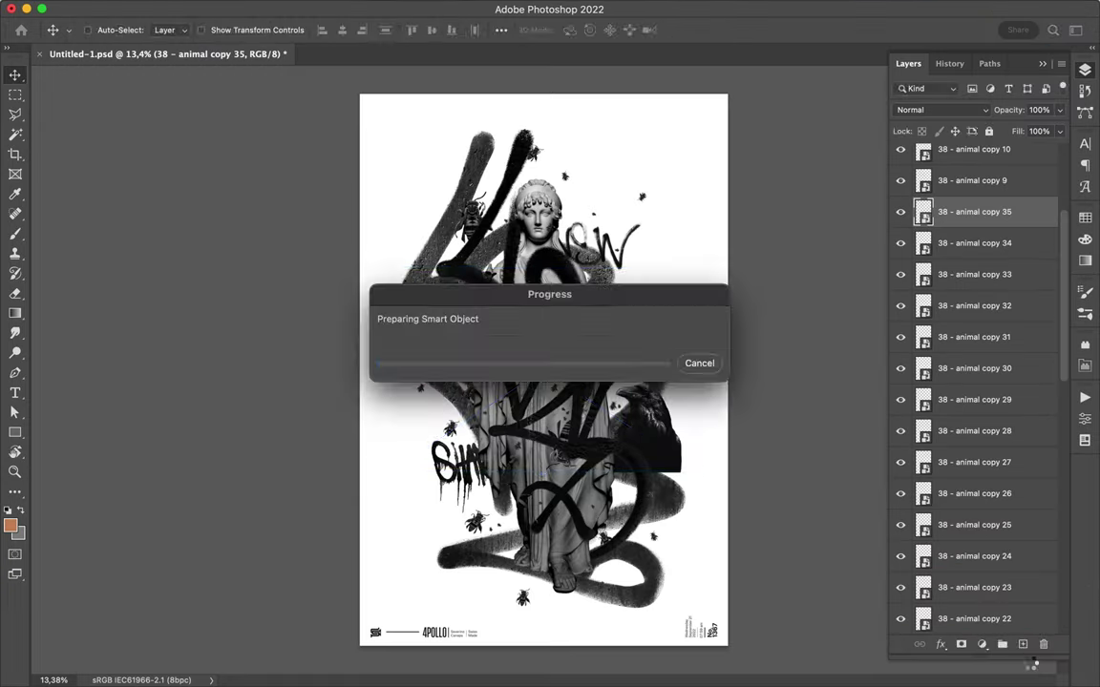
Rotate the texture to portrait, stack it above the statue, enlarge it, and blend as Overlay
drag(390, 250, 425, 444)
key(Return)
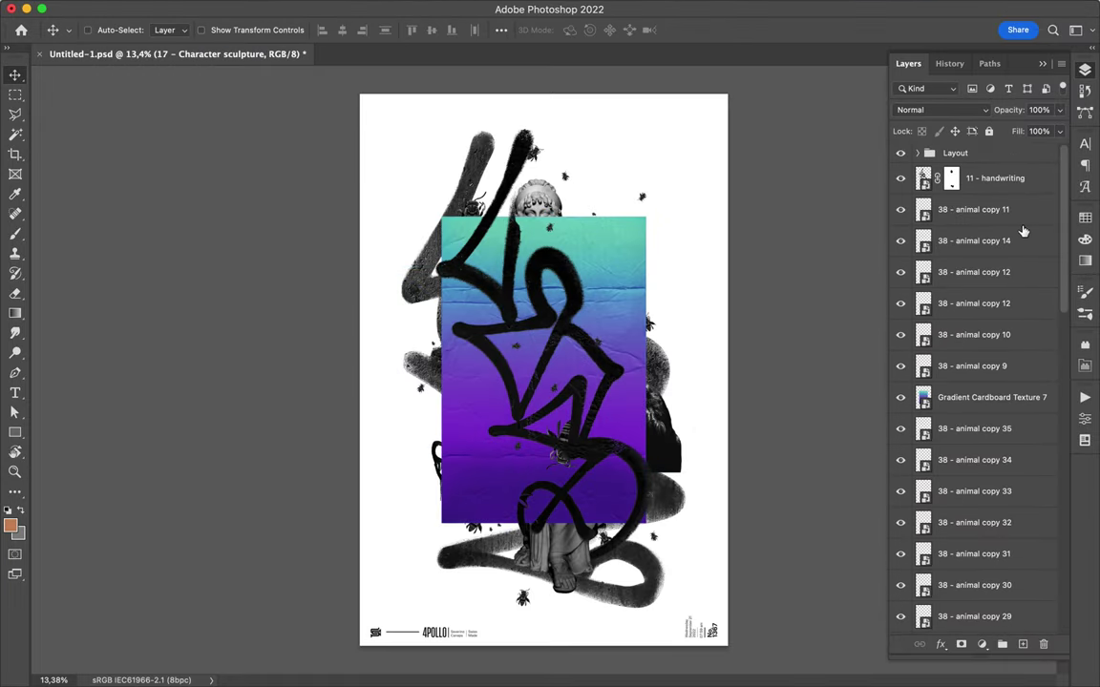
drag(993, 211, 984, 322)
key(ctrl+t)
drag(544, 217, 543, 177)
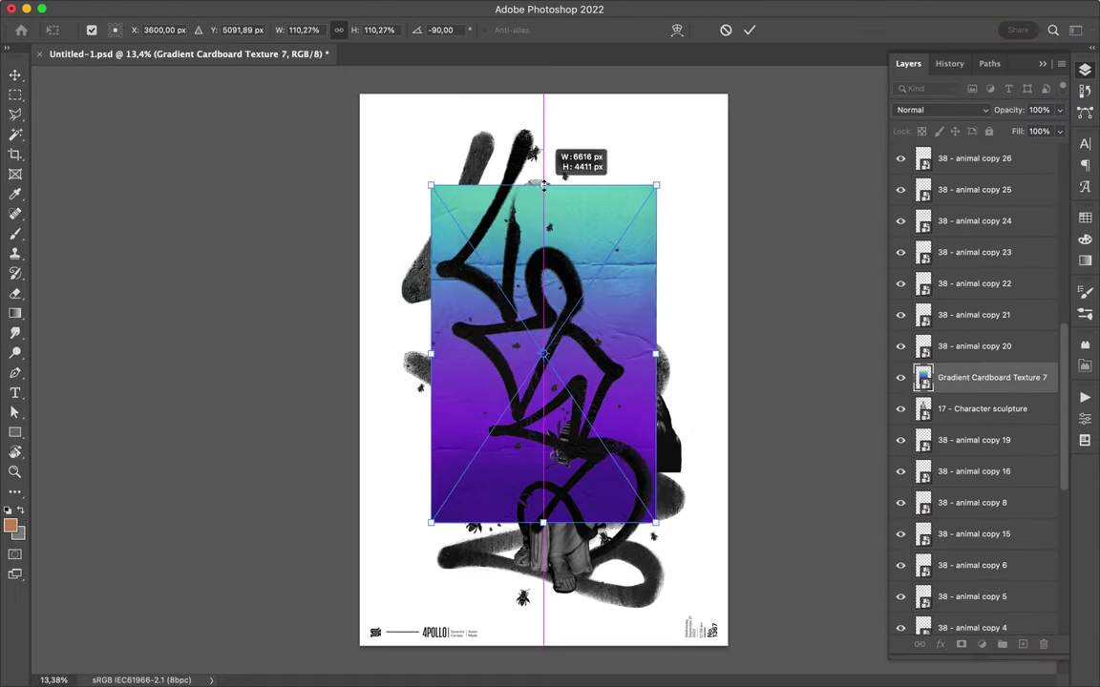
drag(543, 523, 544, 600)
key(Return)
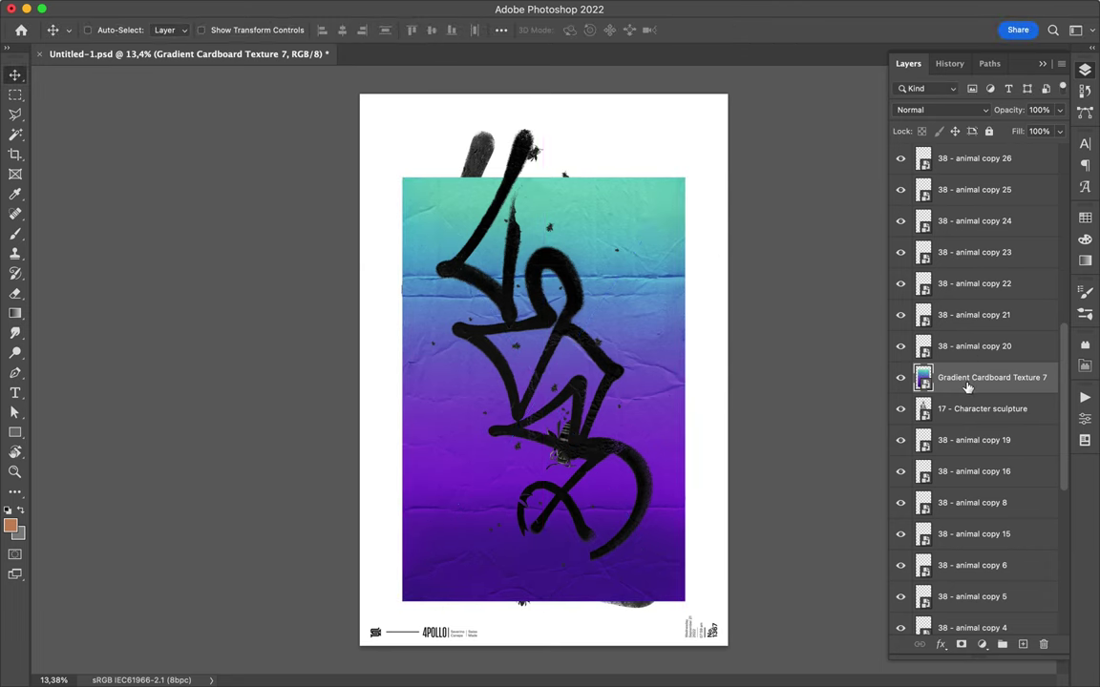
click(940, 110)
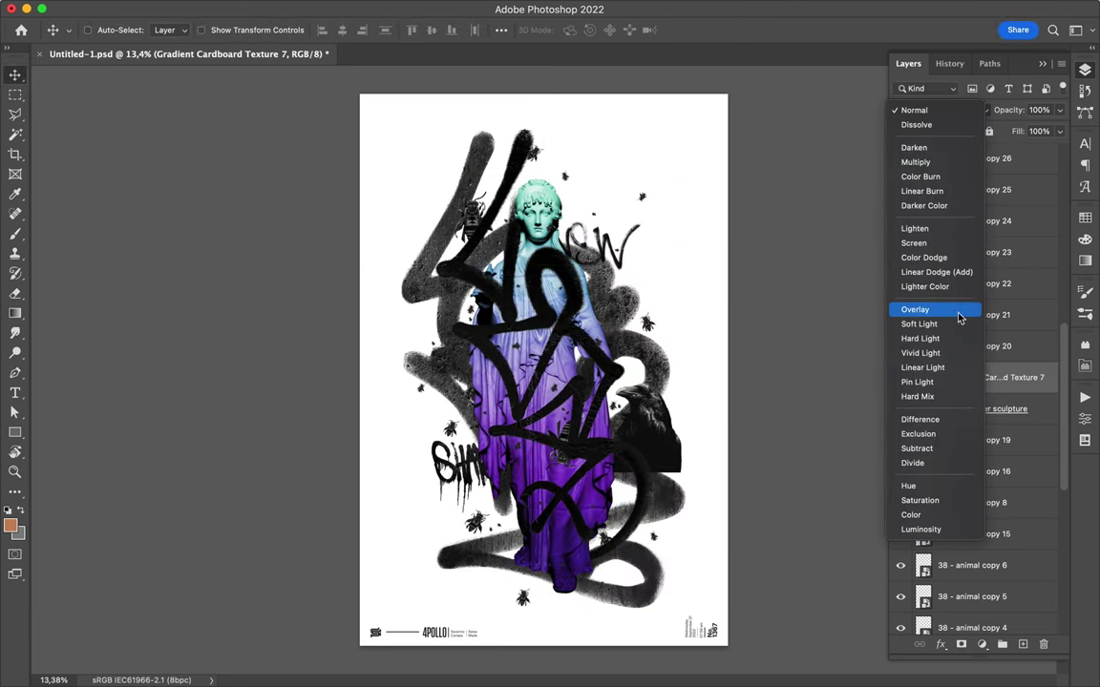
click(921, 323)
Shrink the crow slightly and save the poster
ctrl+click(668, 434)
key(ctrl+t)
drag(681, 472, 673, 458)
key(Return)
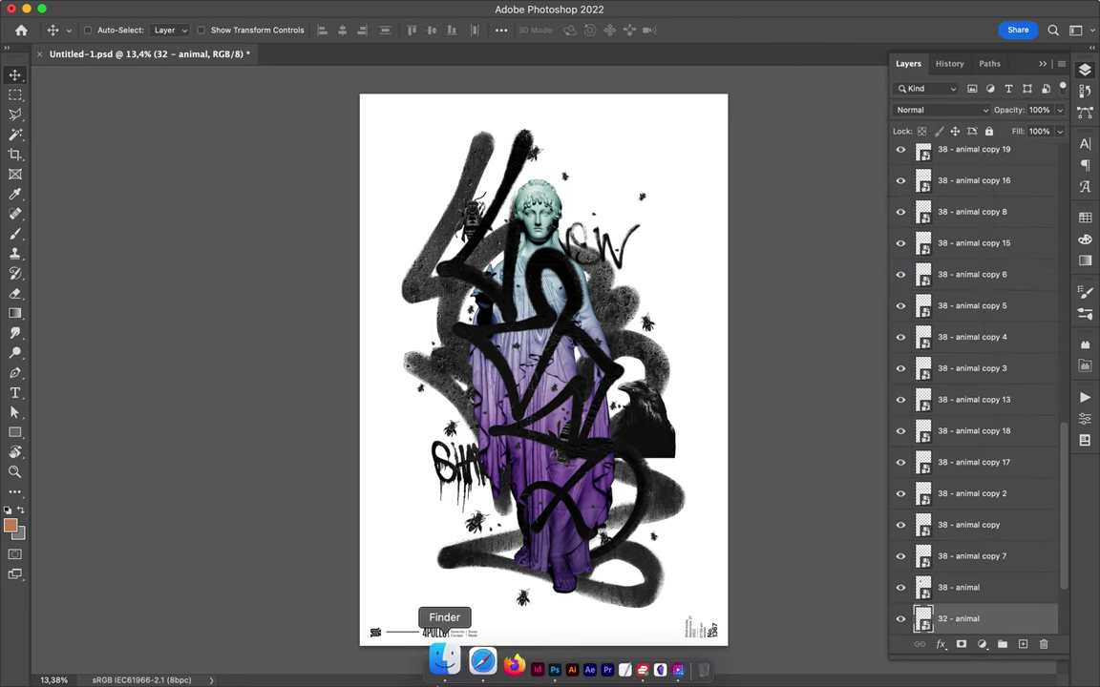
key(ctrl+s)
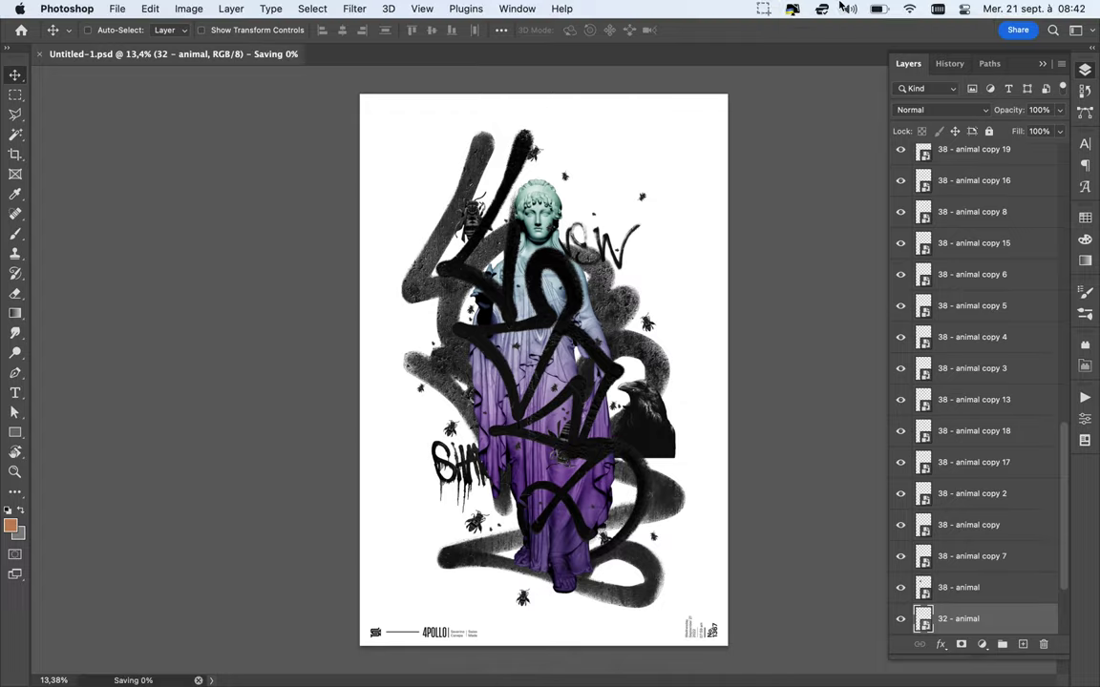